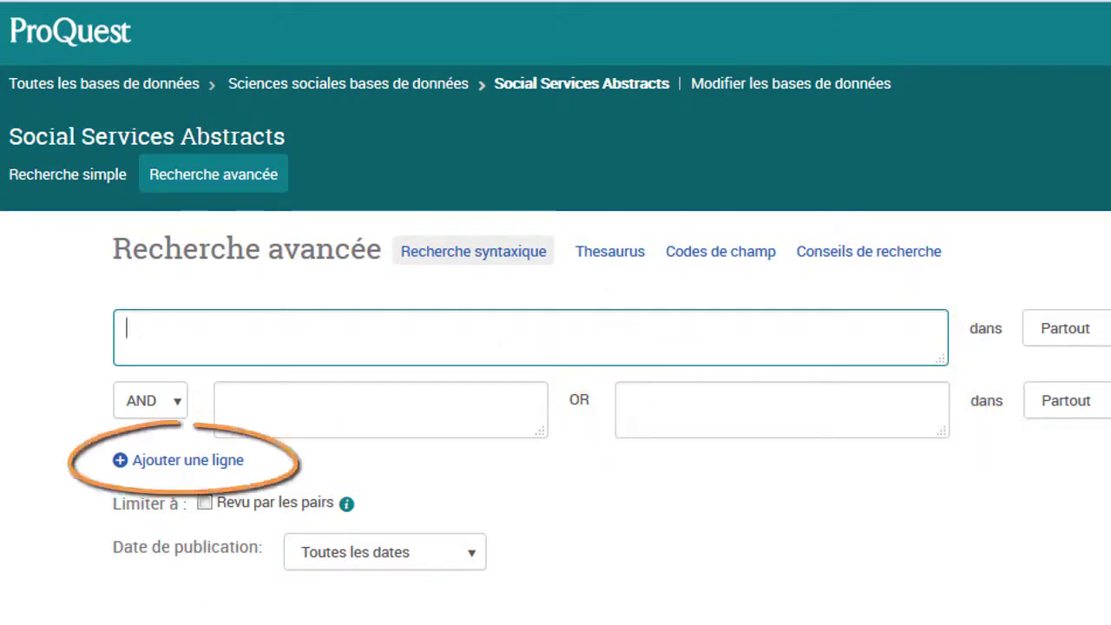
- Add a third row to the advanced search form and enter Intervention* OR treatment* OR therap* in the first row
click(121, 460)
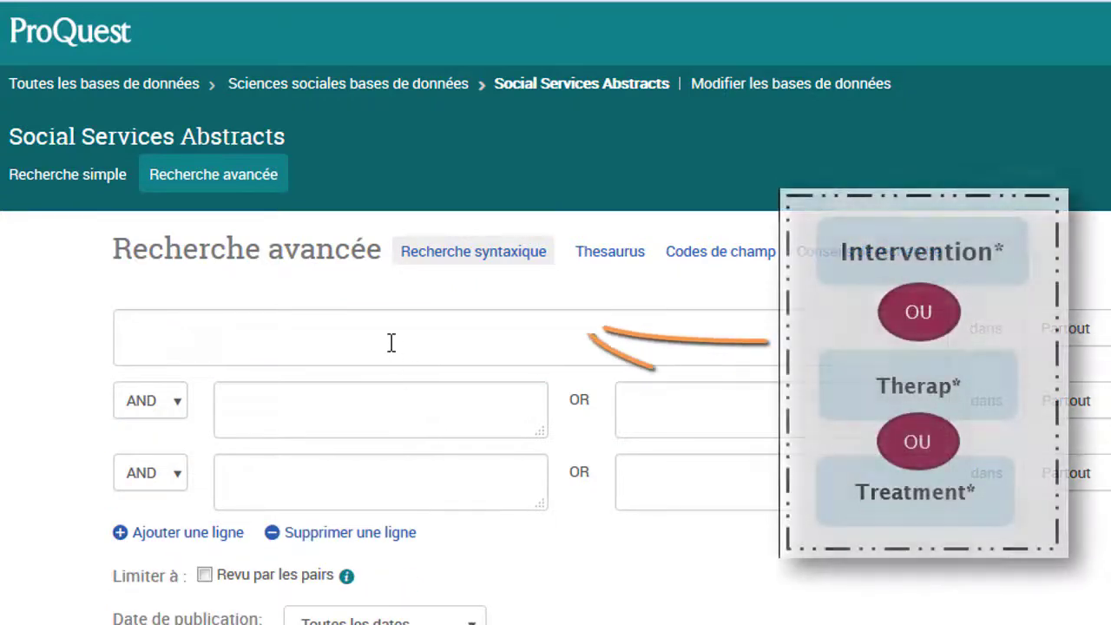
click(390, 342)
text(Intervention* OR treatment* OR therap*)
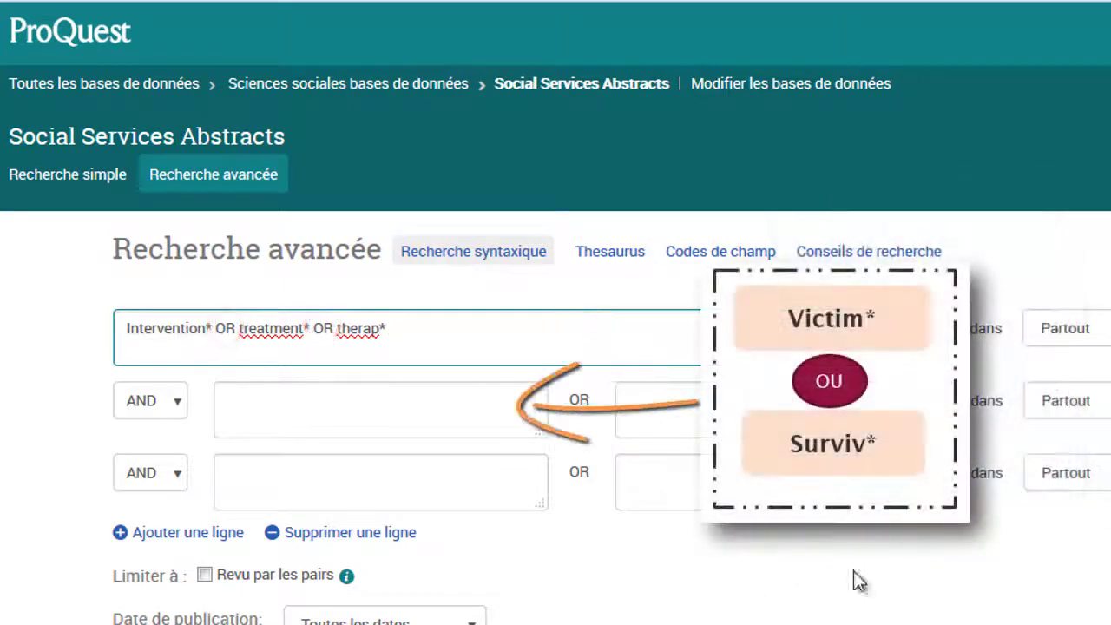
- Enter Victim* OR surviv* in the second row and "domestic violence" OR "family violence" OR "conjugal violence" in the third
click(420, 420)
text(Victim* OR surviv*)
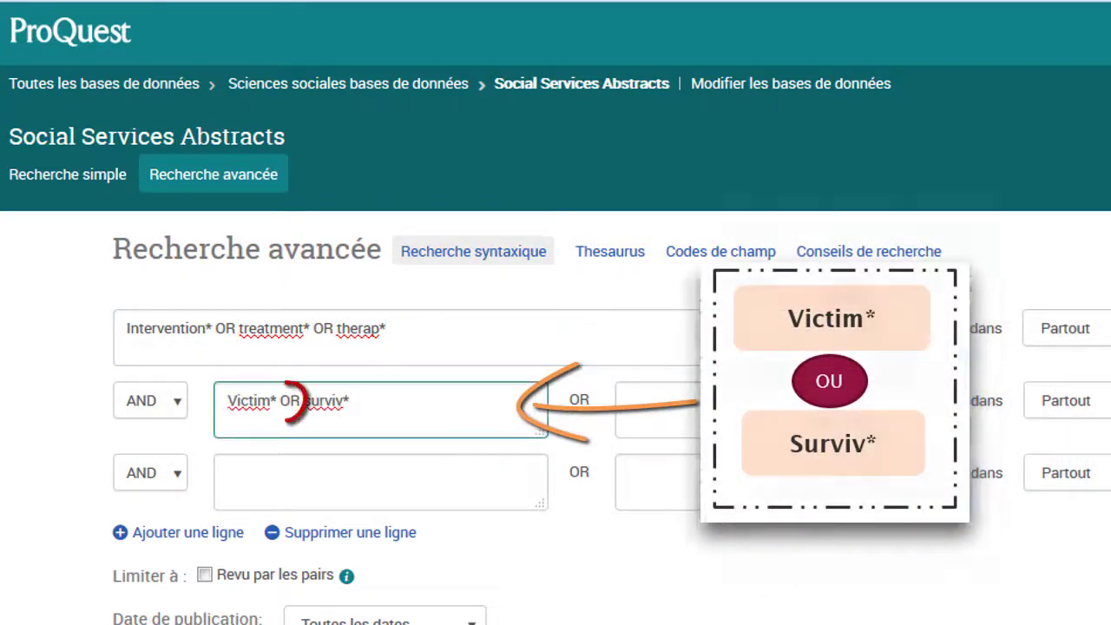
click(459, 499)
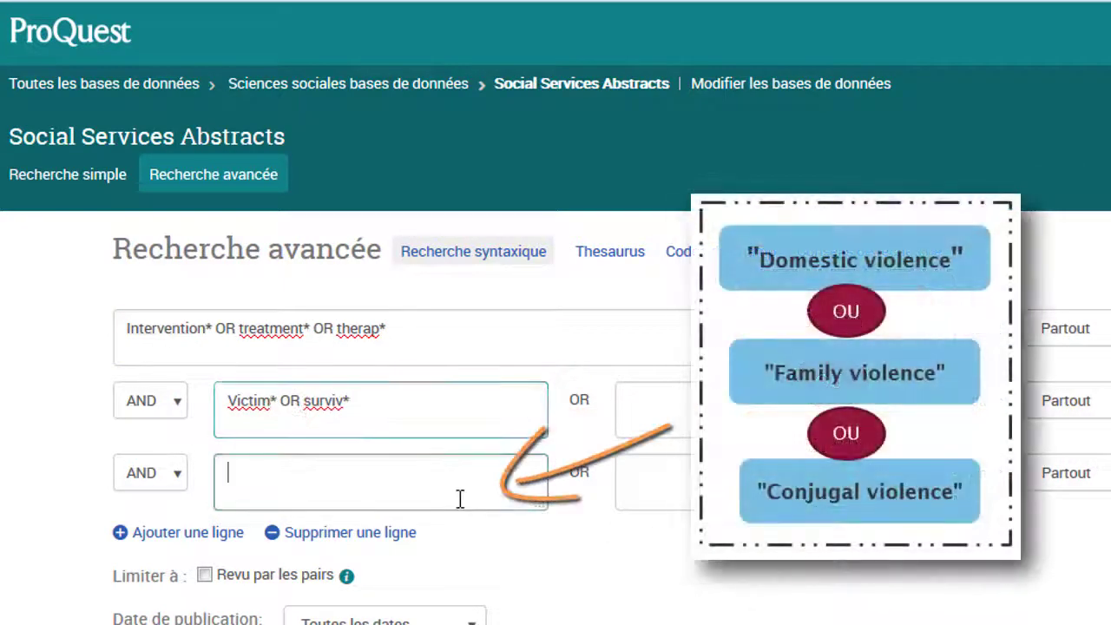
text("domestic violence" OR "family violence" OR "conjugal violence")
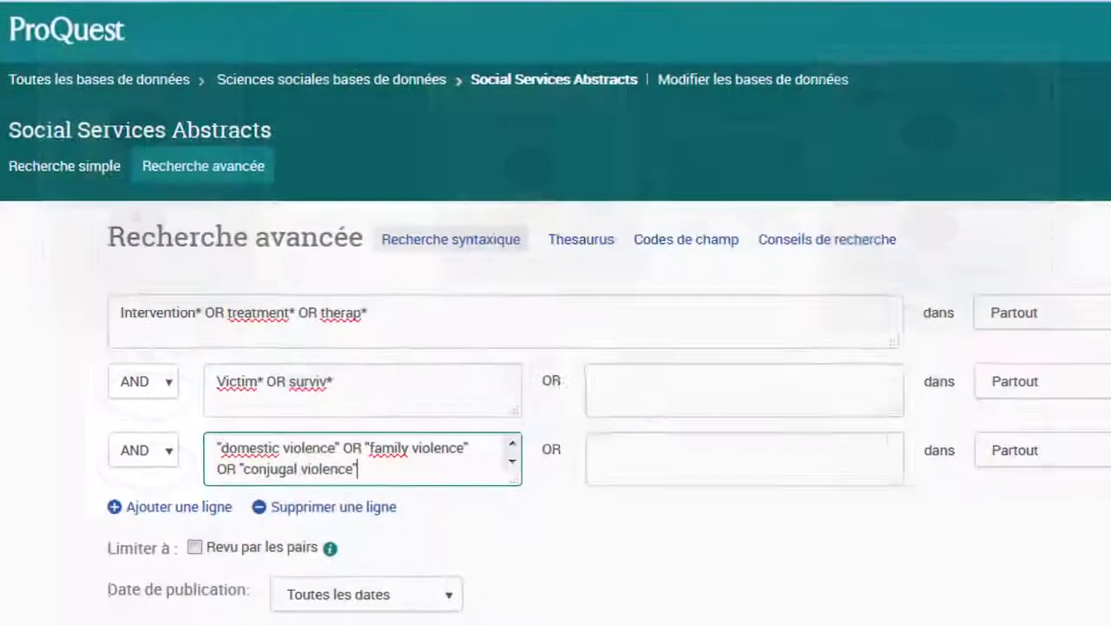
- Run the search across all fields and check the sort options for the results
click(1102, 279)
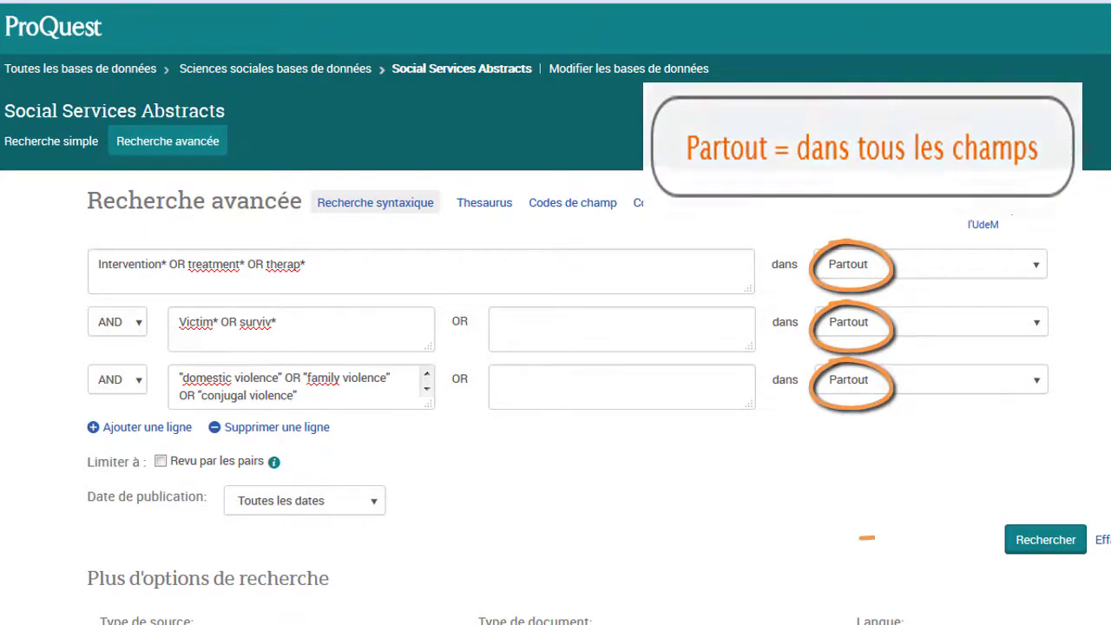
click(1045, 540)
scroll(556, 347, down, 2)
scroll(555, 347, down, 2)
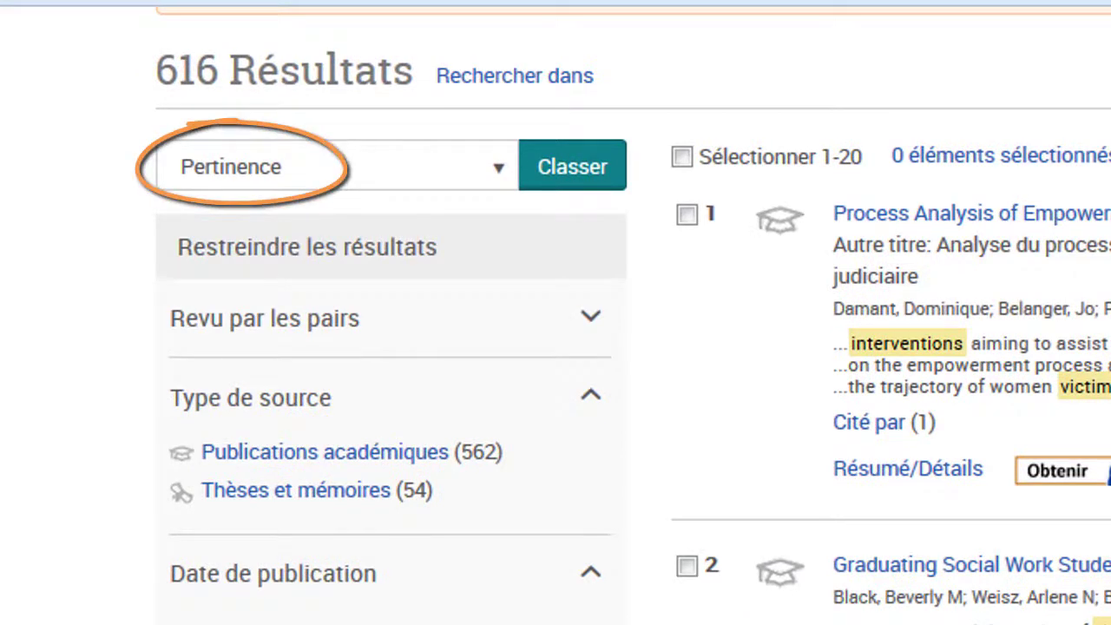
click(485, 175)
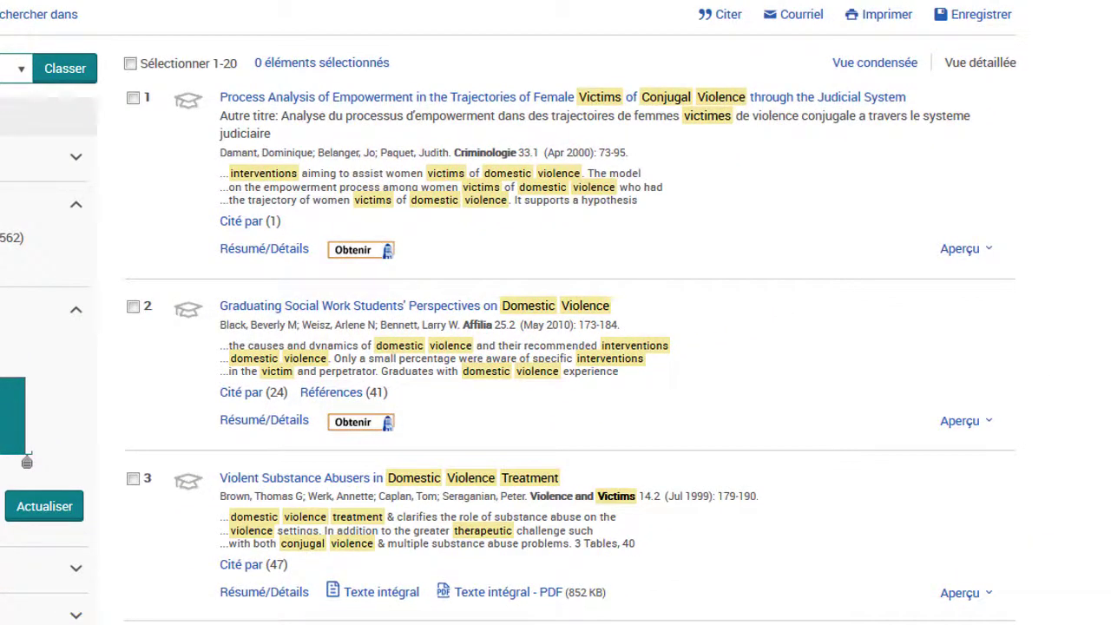
- Preview the first result's abstract and subject terms, and close the preview
click(960, 248)
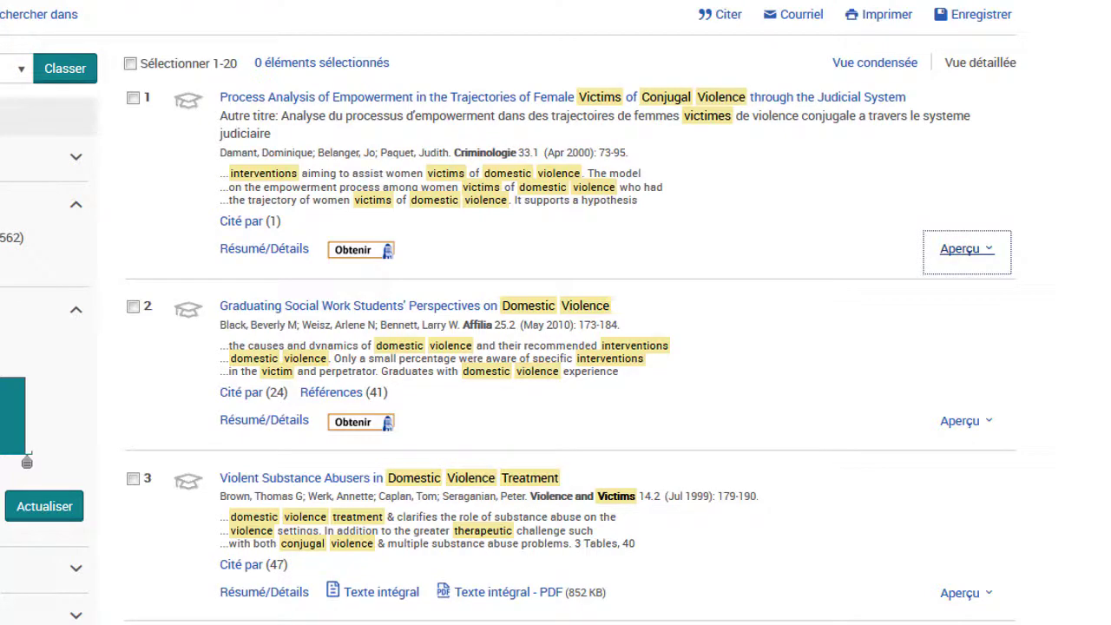
click(989, 252)
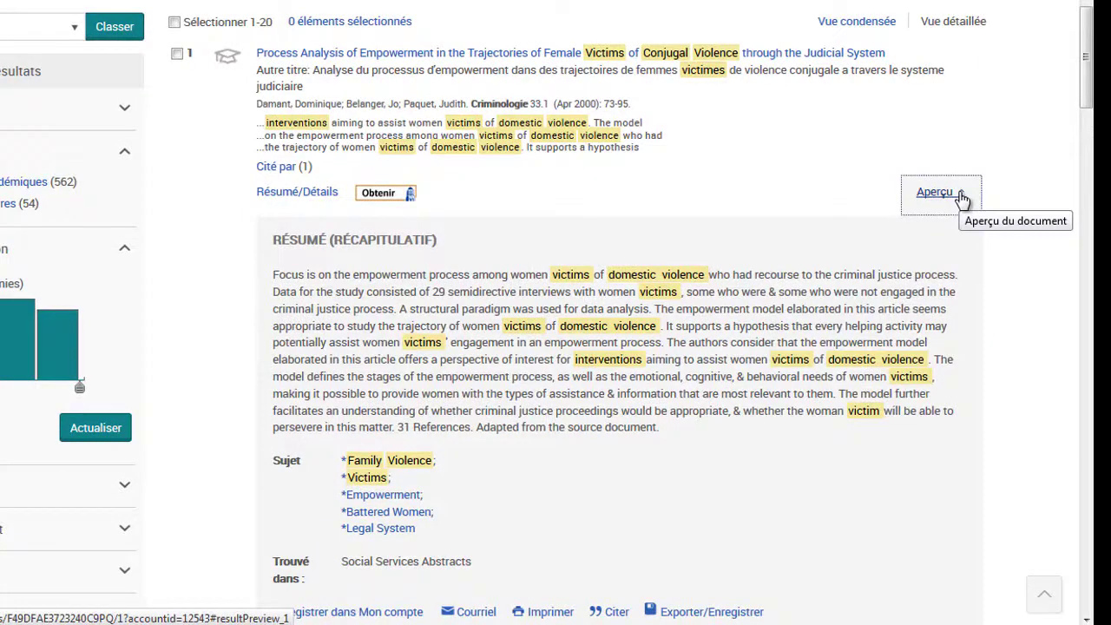
scroll(962, 199, down, 1)
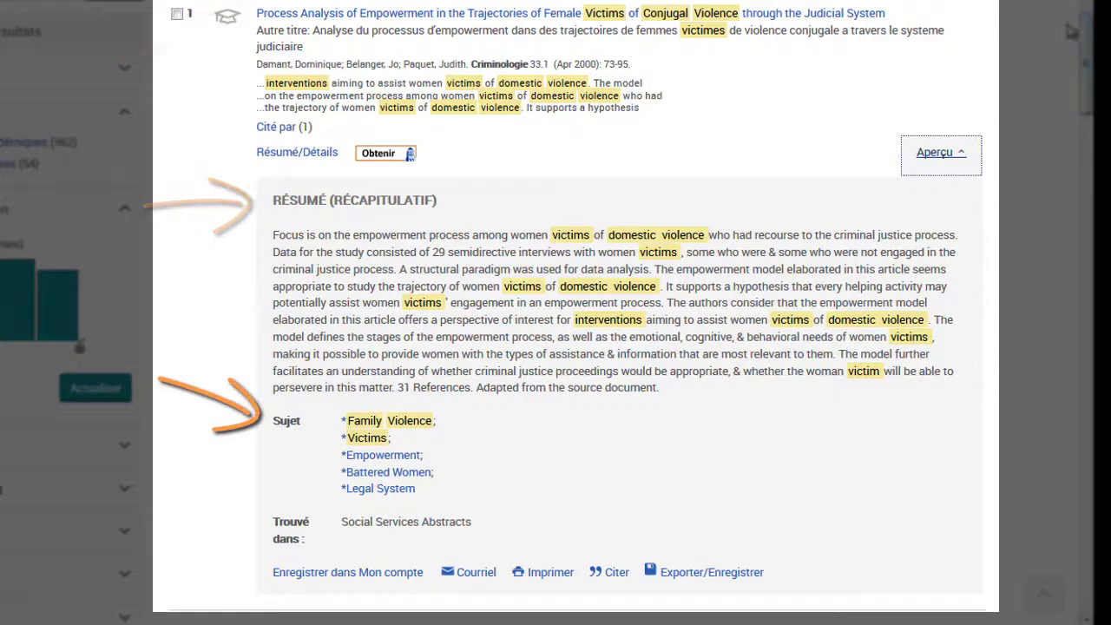
click(941, 152)
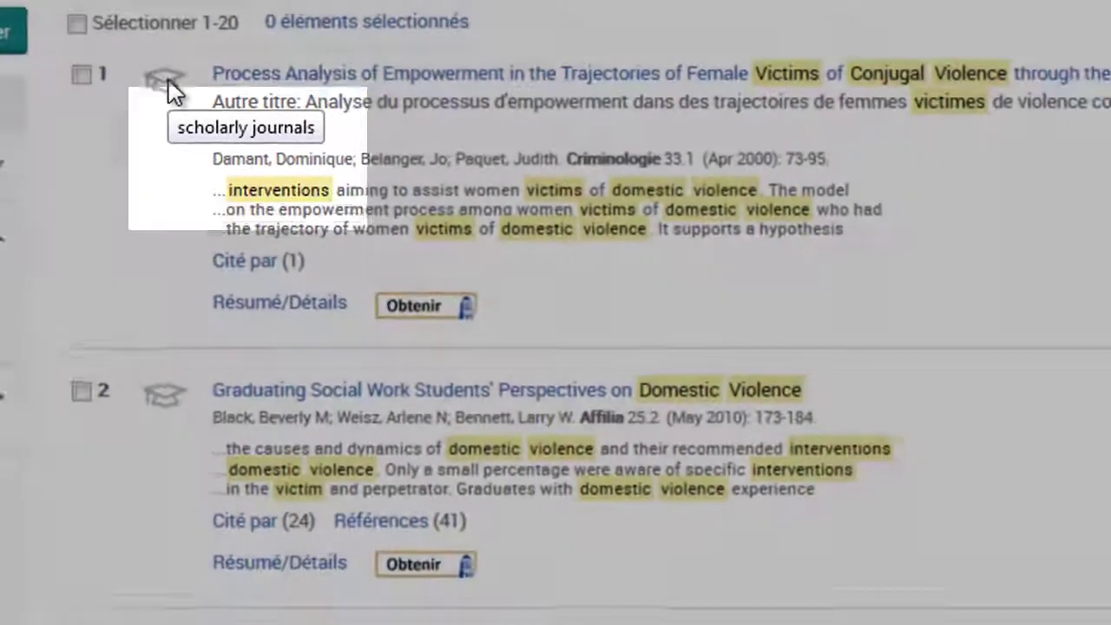
- Examine the source type icons of the listed results and the available filters for narrowing them
scroll(182, 120, down, 3)
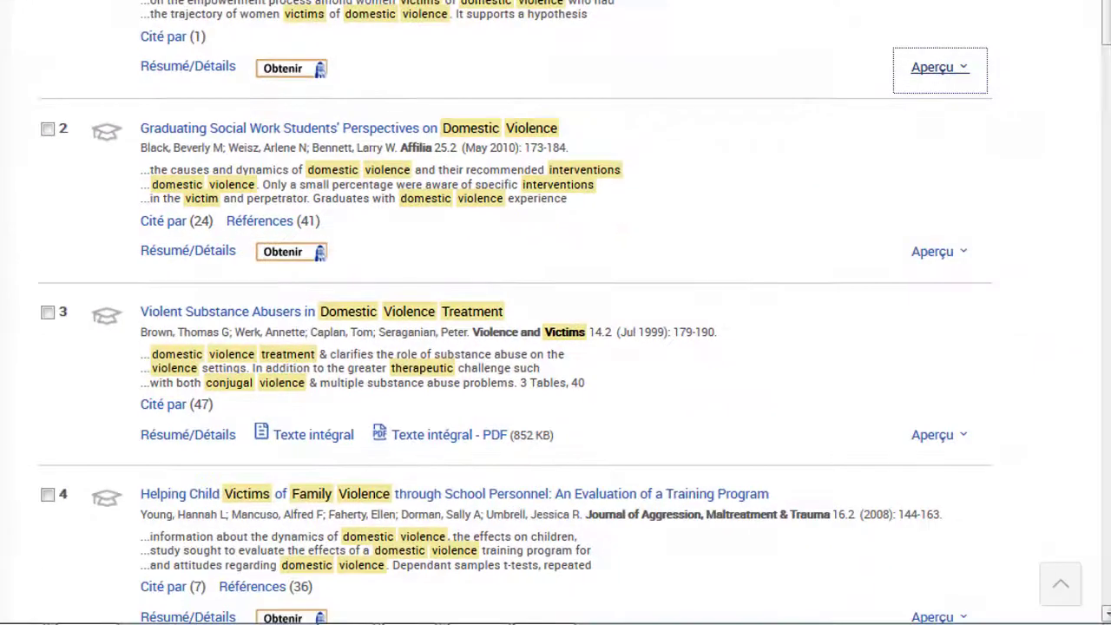
scroll(556, 313, down, 3)
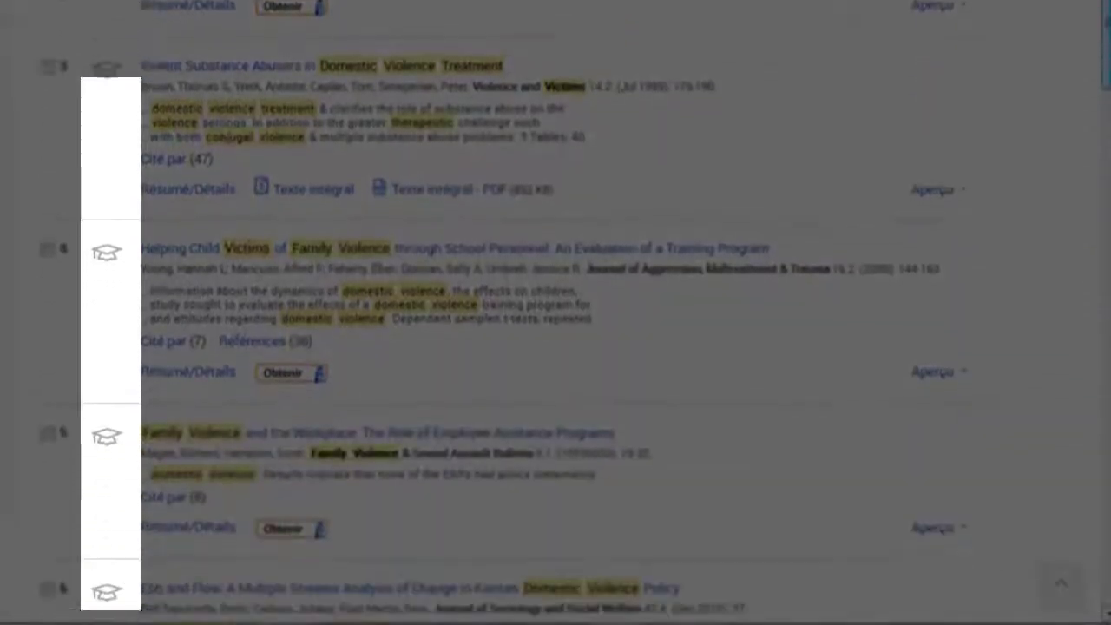
scroll(556, 313, down, 5)
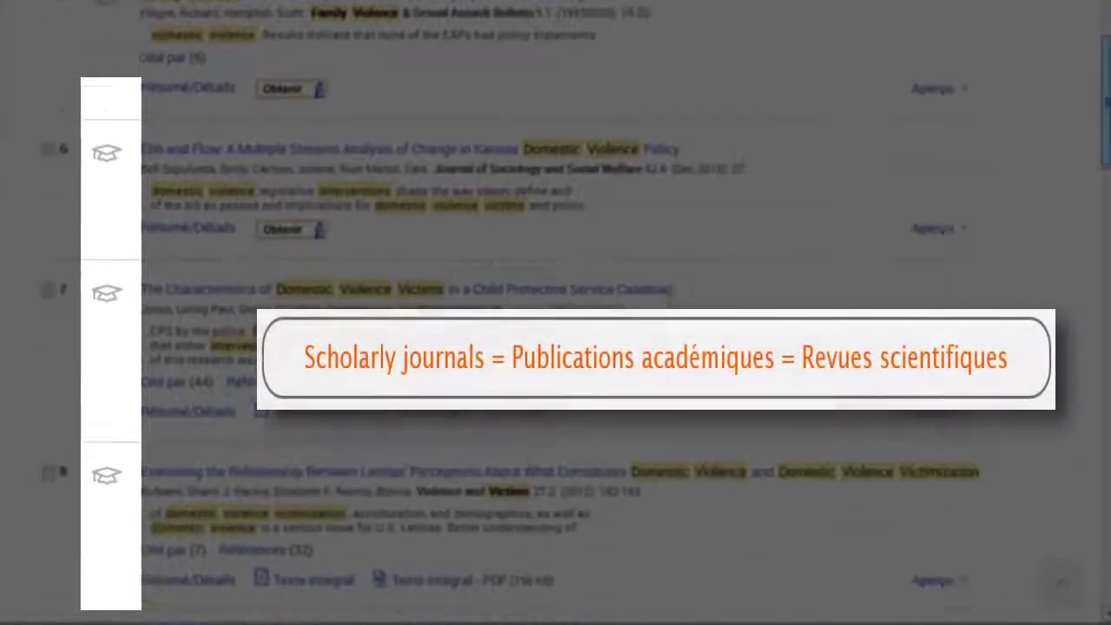
scroll(555, 312, down, 4)
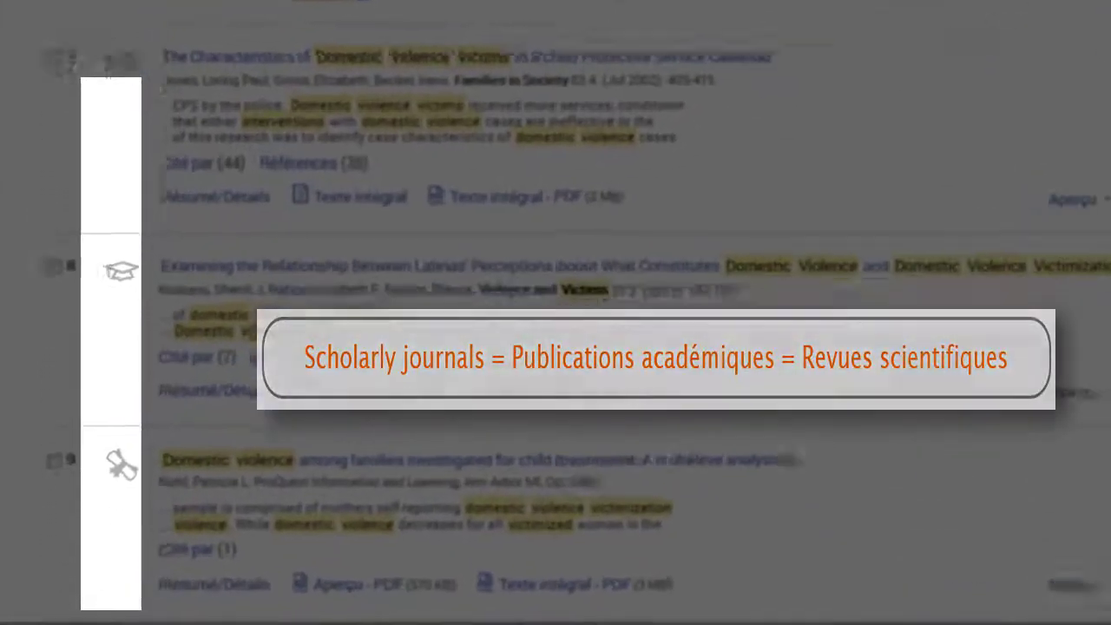
mouse_move(181, 405)
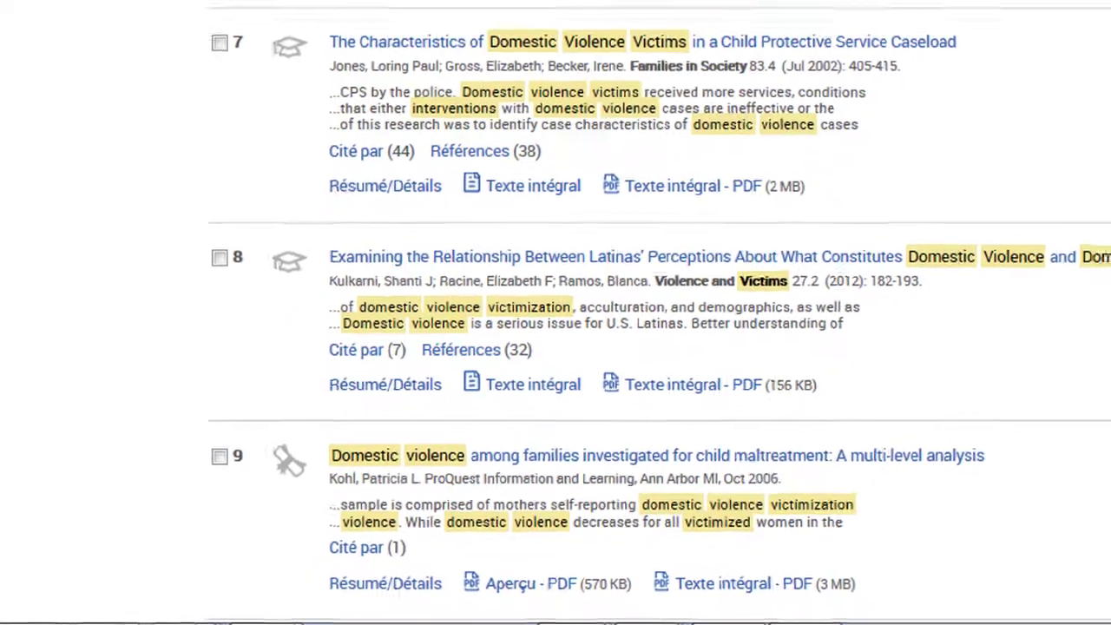
scroll(585, 312, up, 5)
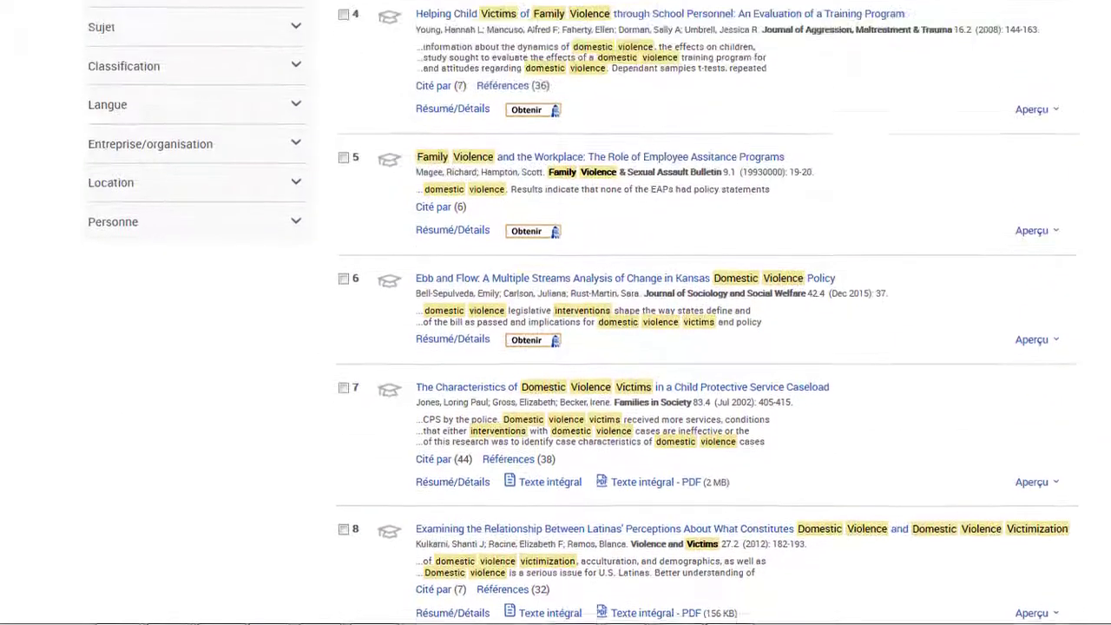
scroll(585, 312, up, 3)
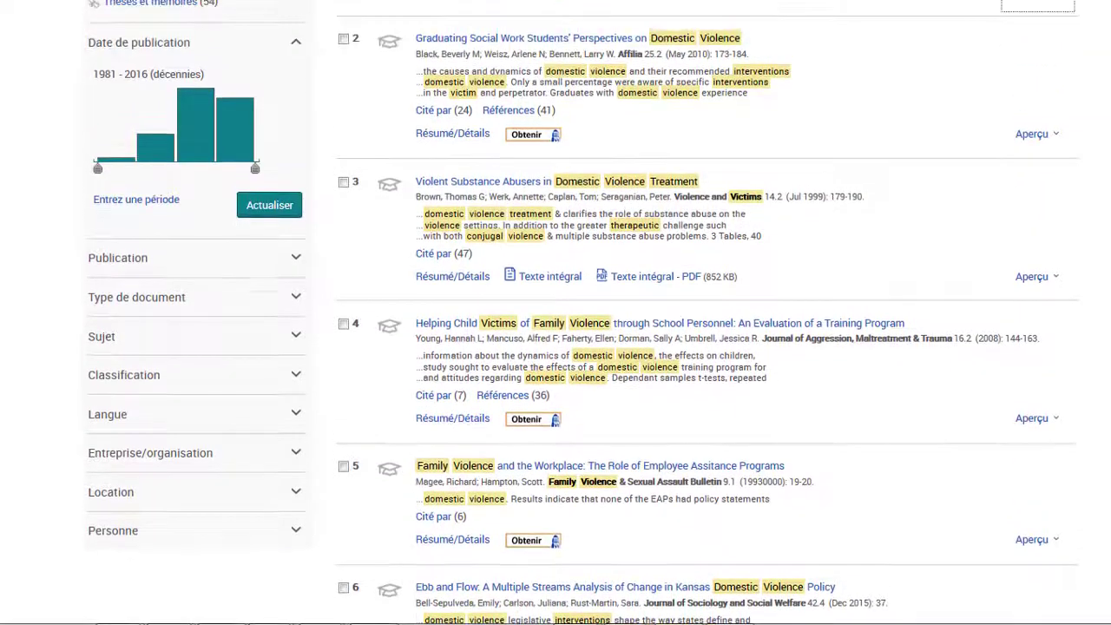
scroll(585, 312, up, 1)
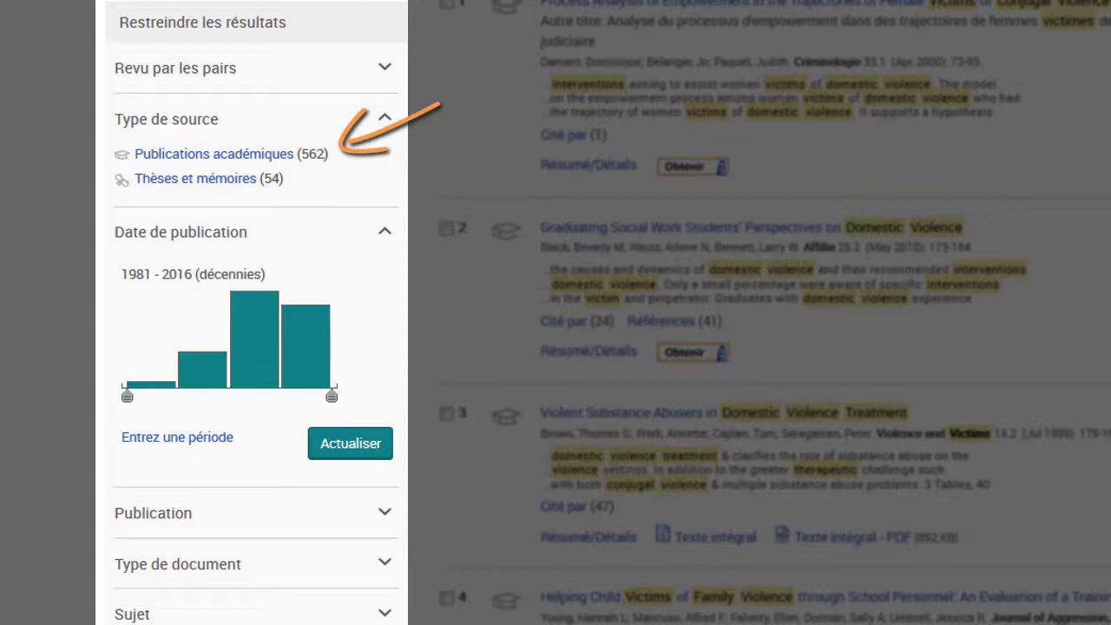
- Restrict the results to the source type Publications académiques and to publication dates from 2005 to 2016
click(252, 165)
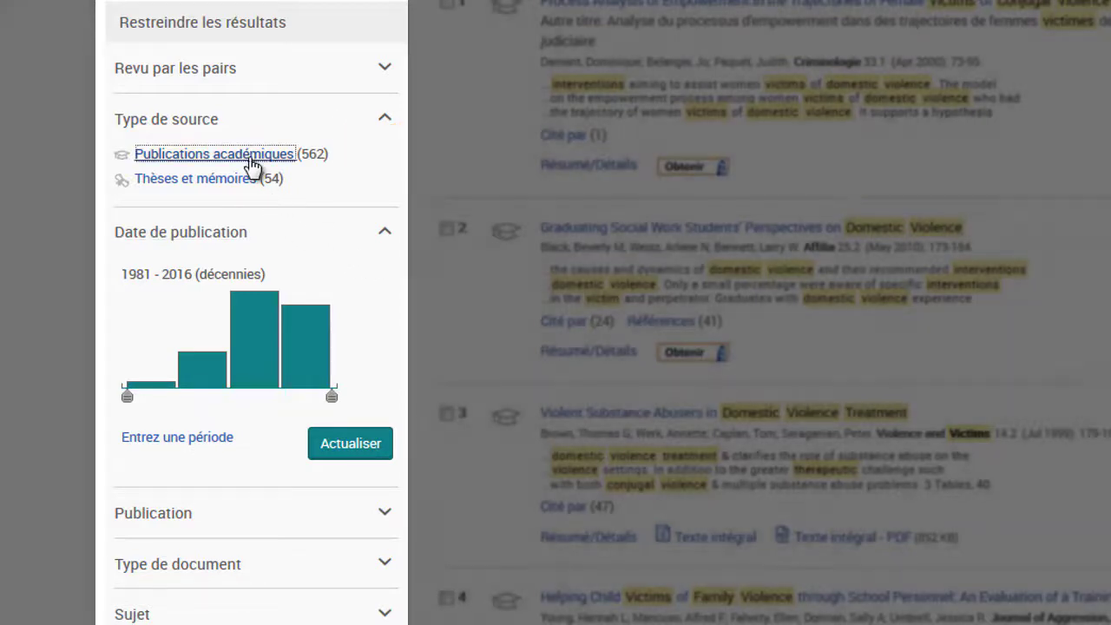
scroll(607, 390, down, 4)
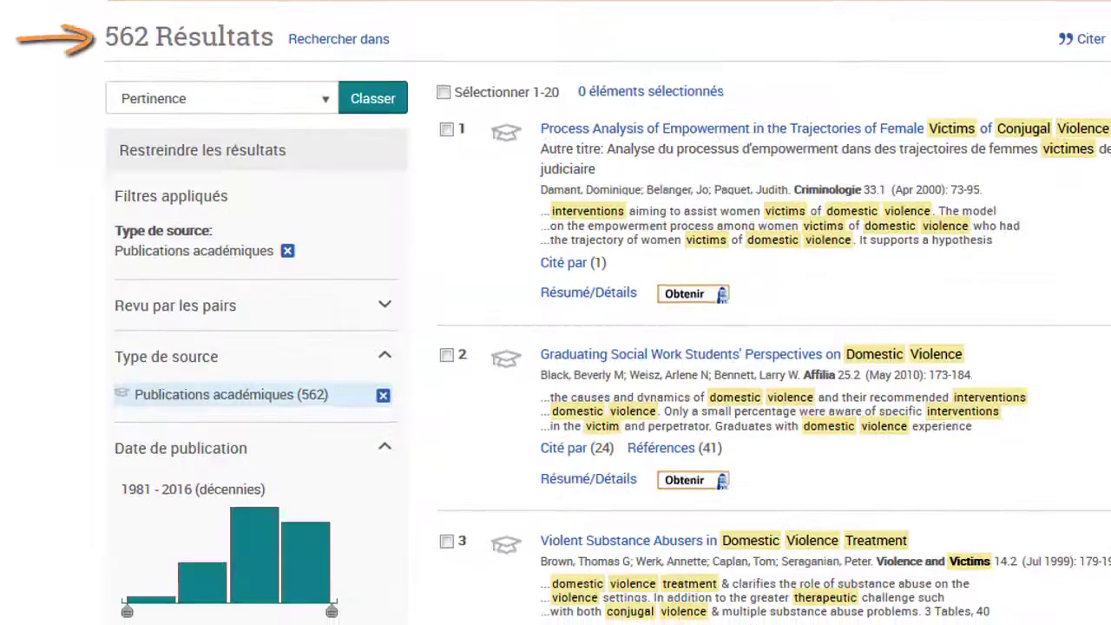
scroll(607, 390, down, 2)
scroll(268, 477, down, 1)
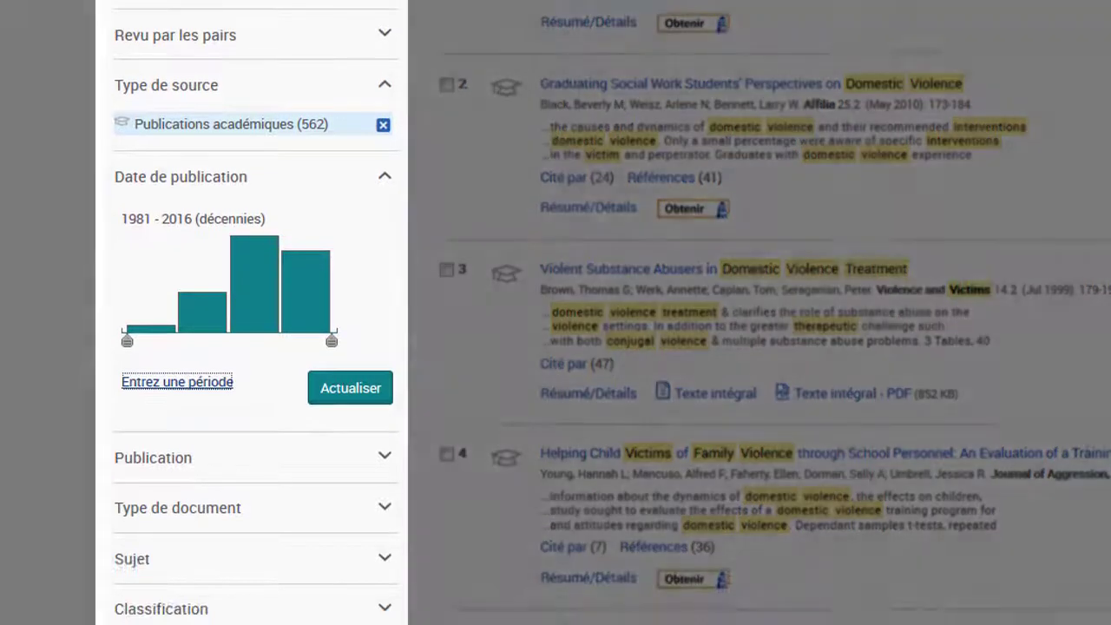
click(193, 393)
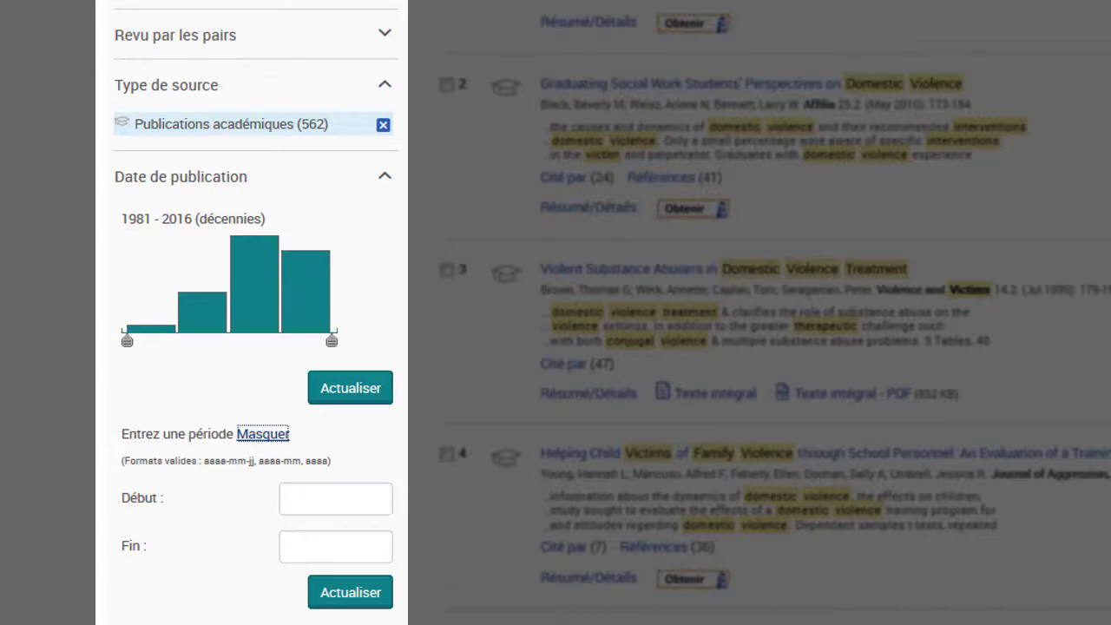
click(337, 502)
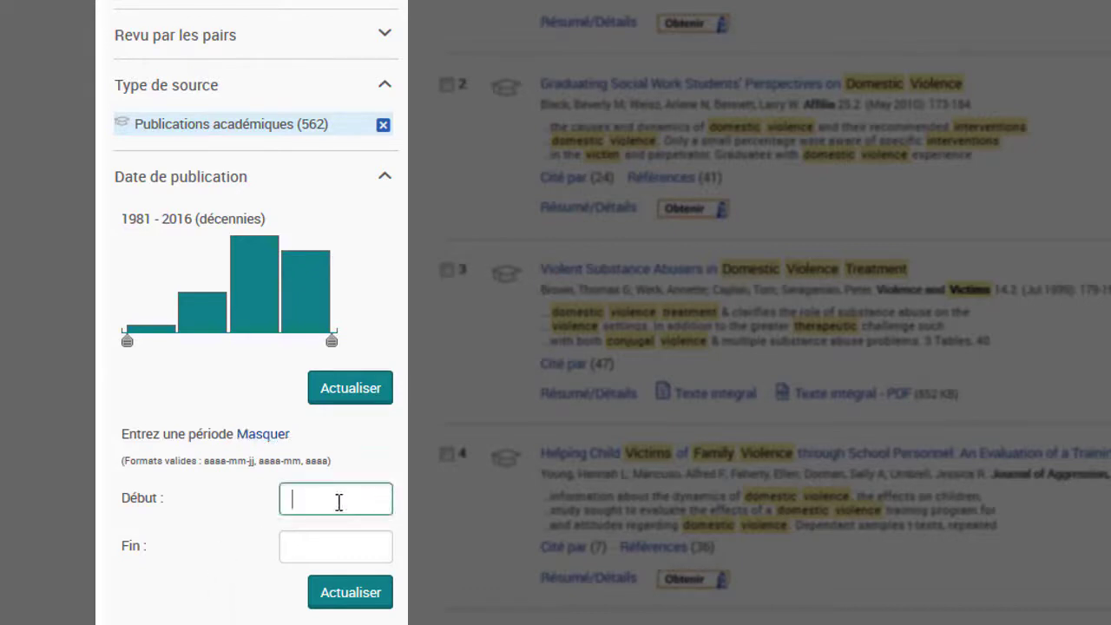
text(2005)
key(Tab)
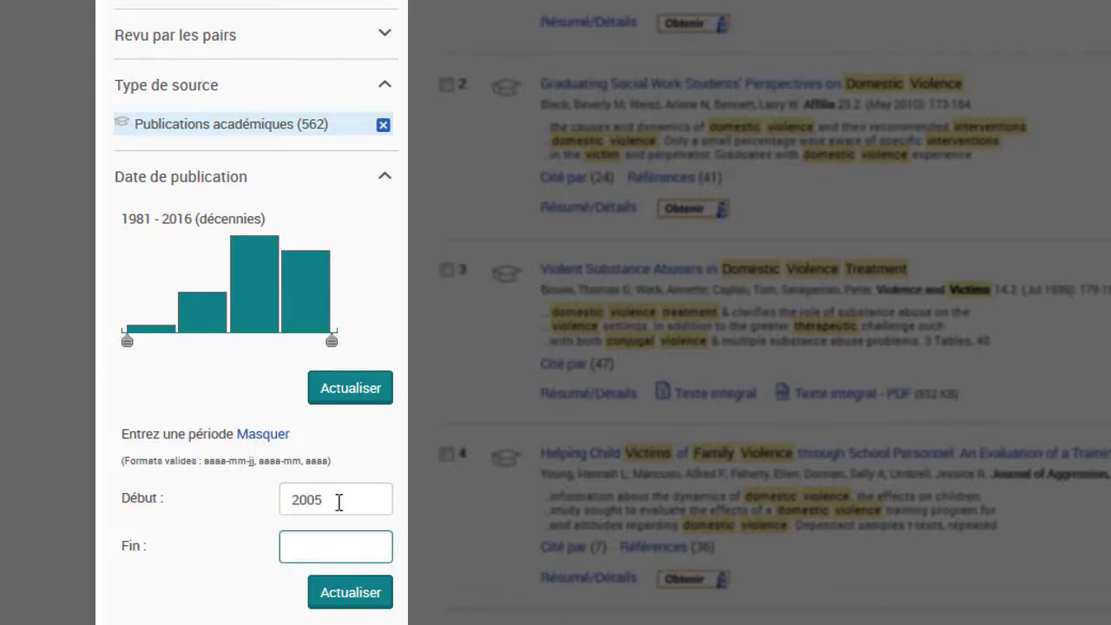
text(2016)
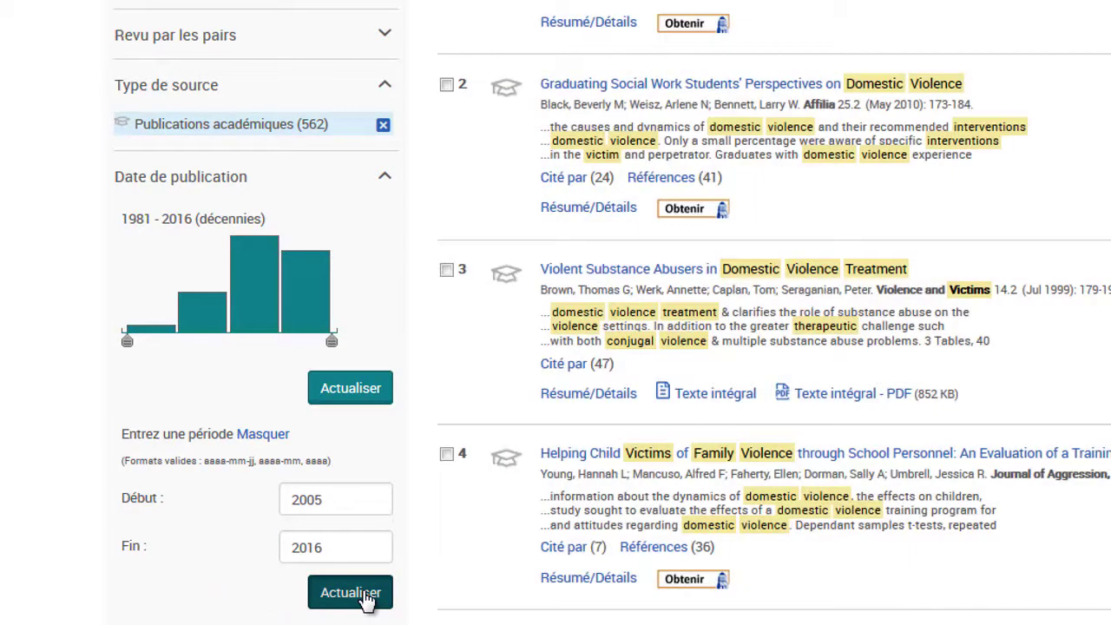
click(350, 592)
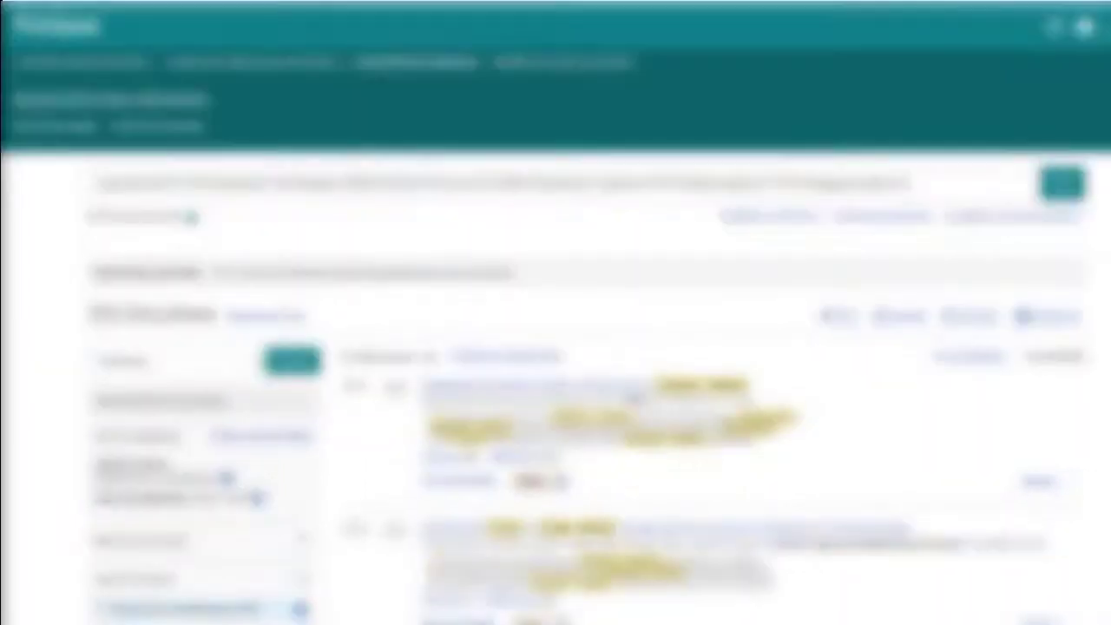
- Return to the advanced search form, clear its contents and open the thesaurus
click(781, 217)
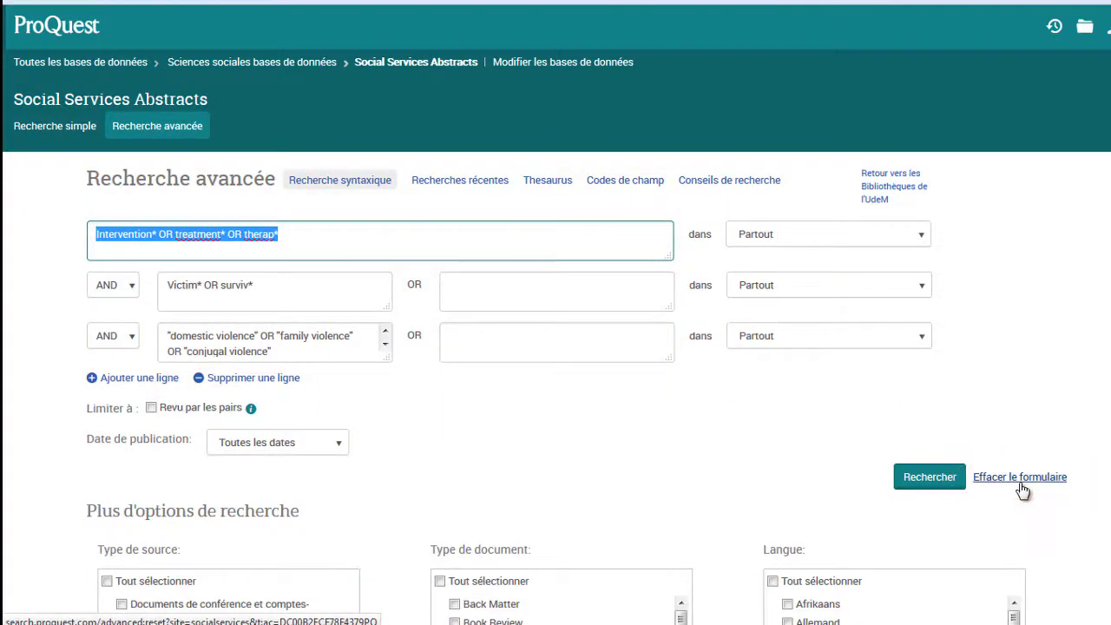
click(1021, 480)
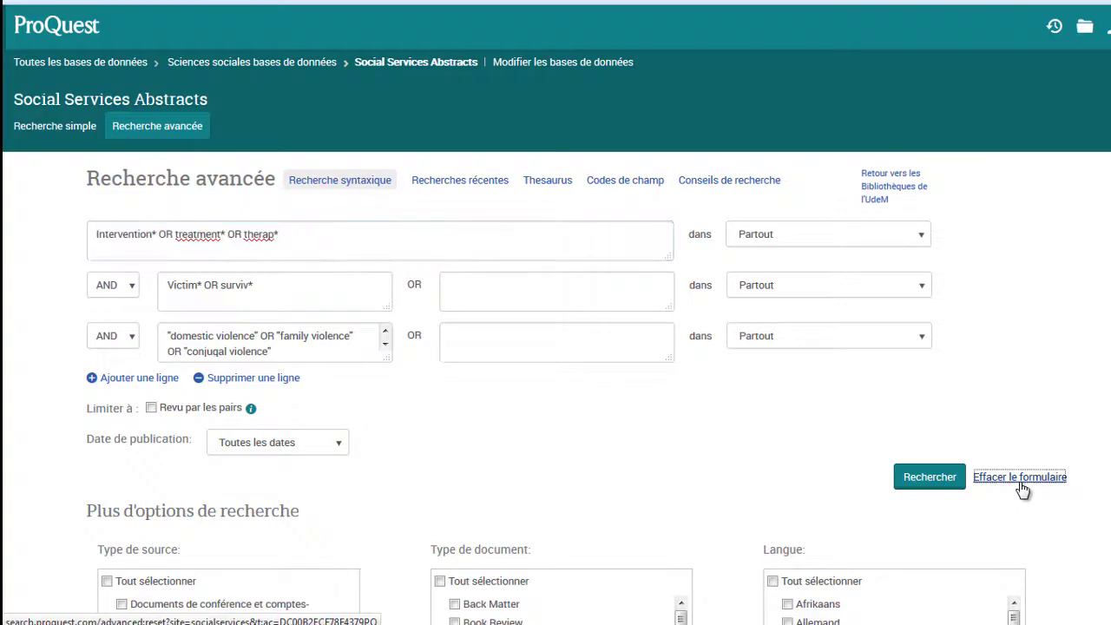
click(551, 190)
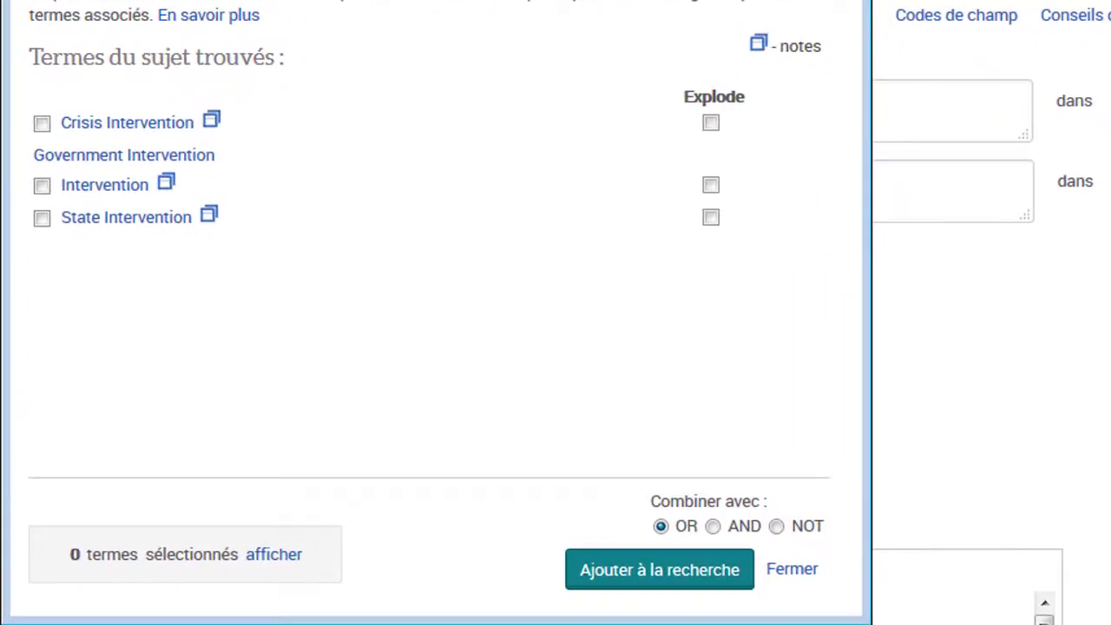
- Open the thesaurus entry for Intervention, display its notes and related terms, and select the term Intervention
click(142, 192)
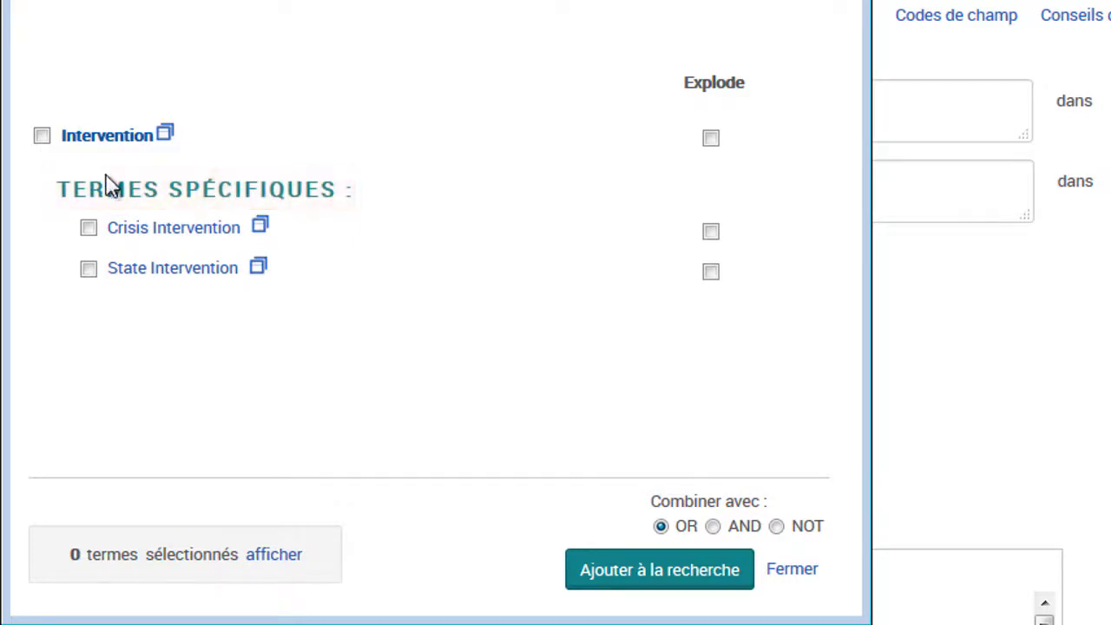
click(165, 136)
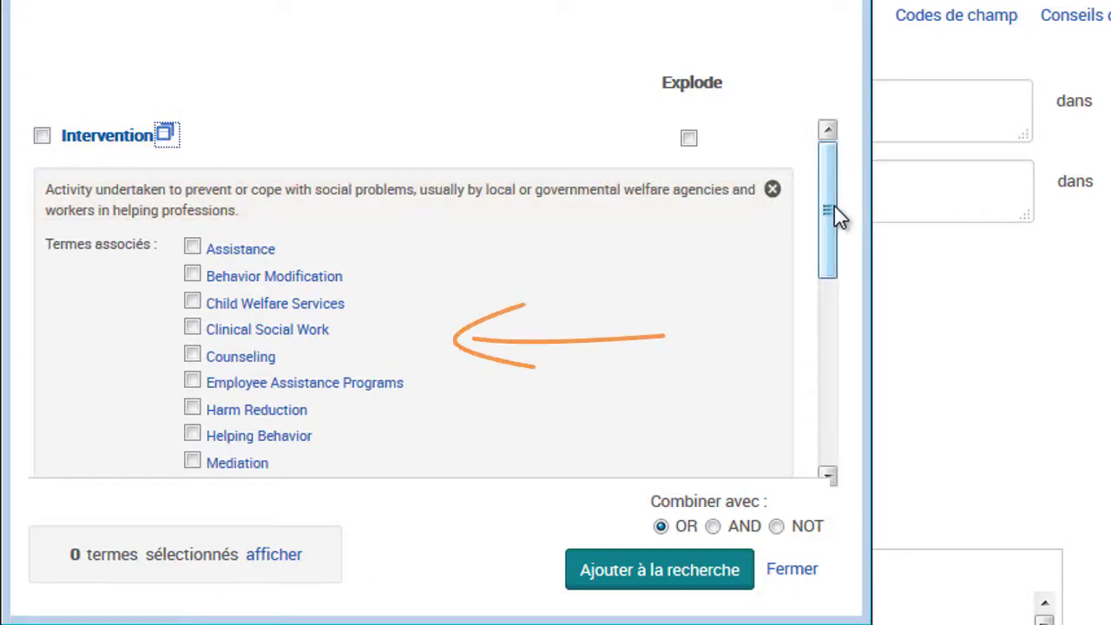
mouse_move(831, 206)
mouse_down()
mouse_move(836, 289)
mouse_move(835, 196)
mouse_up()
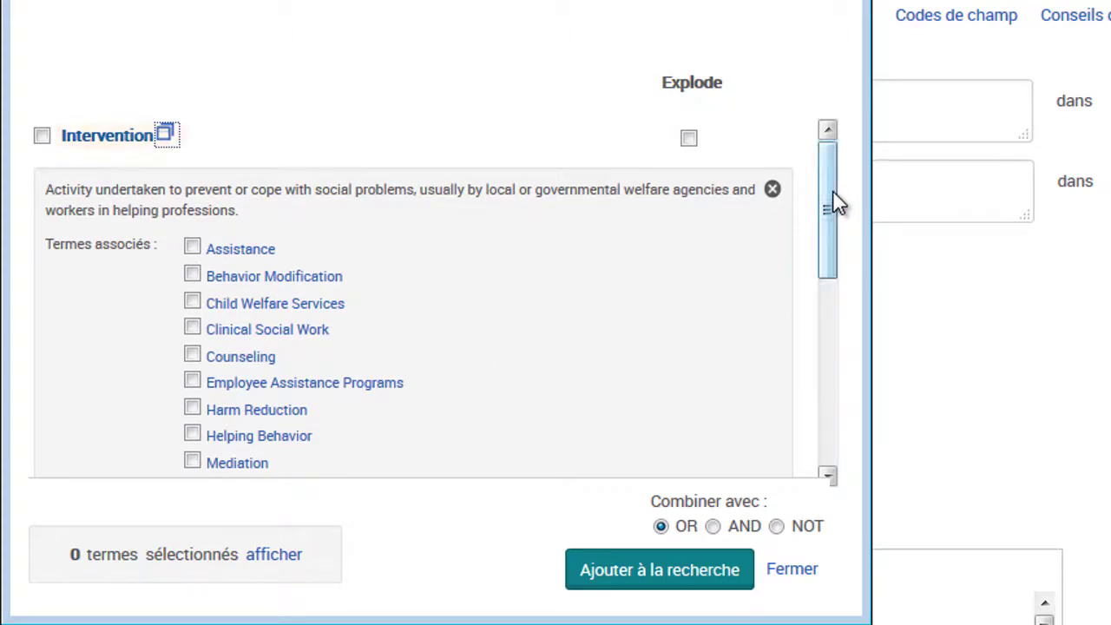
click(42, 136)
- Select Rehabilitation, Treatment Methods, Treatment Programs and the narrower term Crisis Intervention, and add the selected terms to the search combined with OR
drag(823, 217, 826, 346)
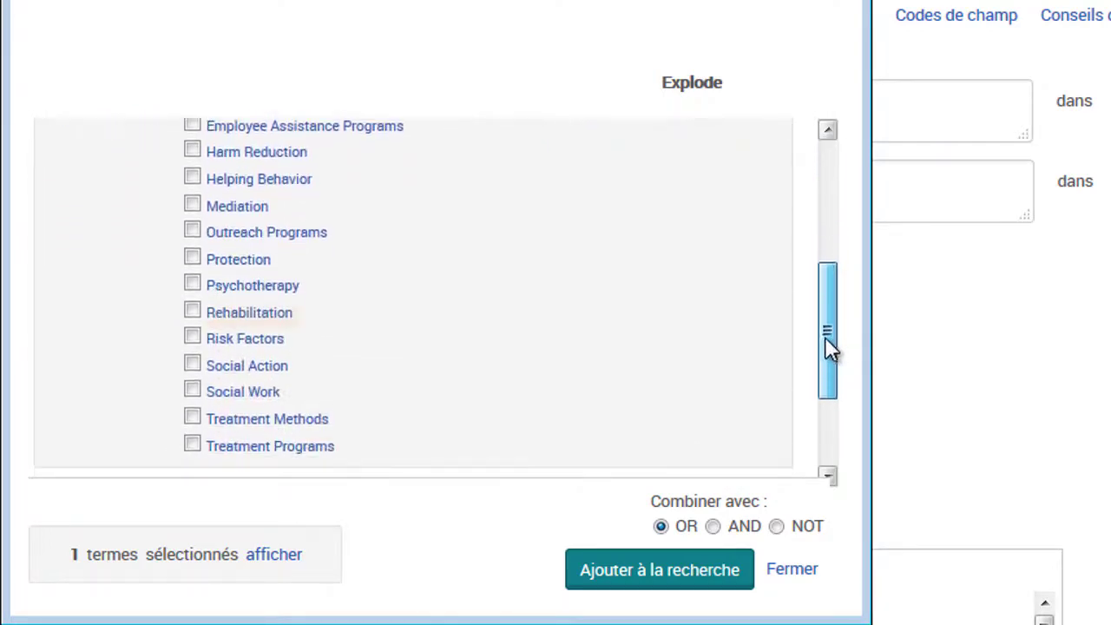
click(210, 323)
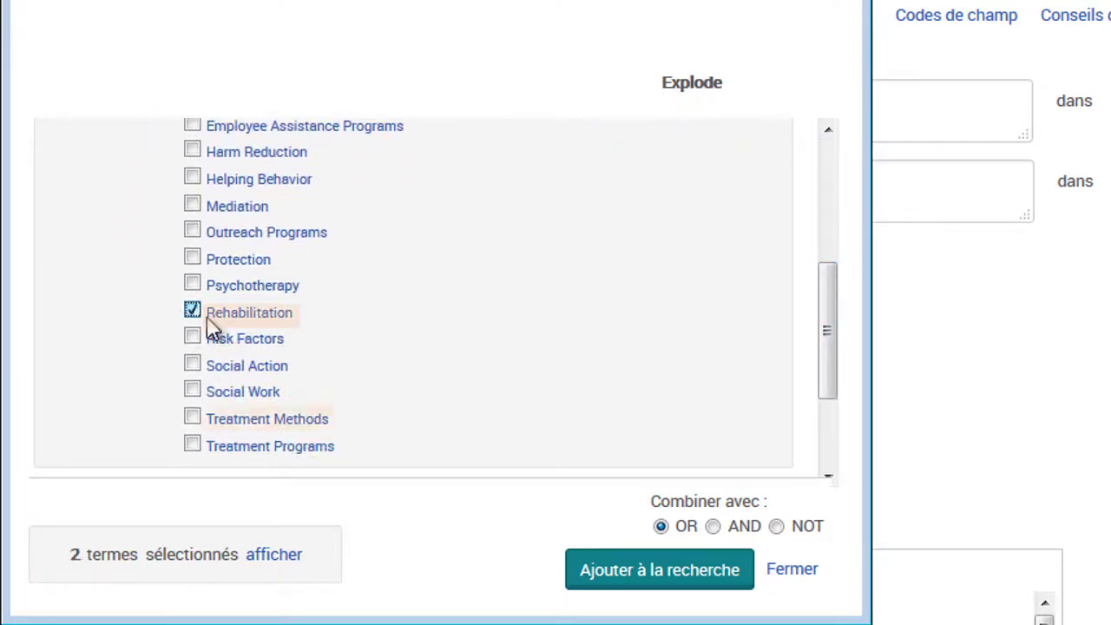
click(192, 420)
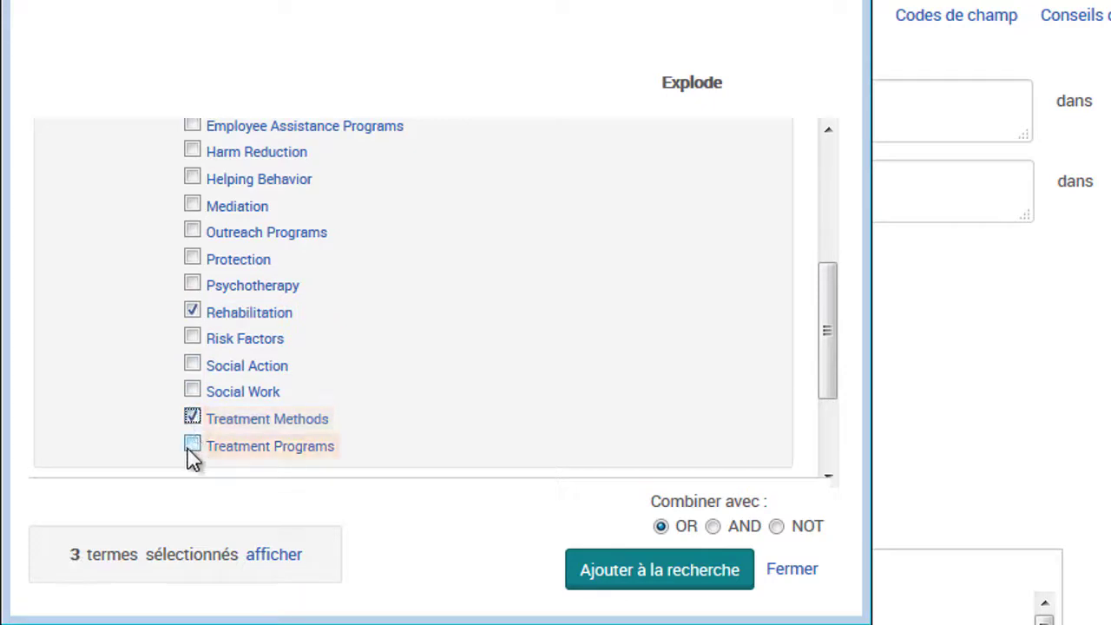
click(192, 446)
drag(832, 362, 818, 451)
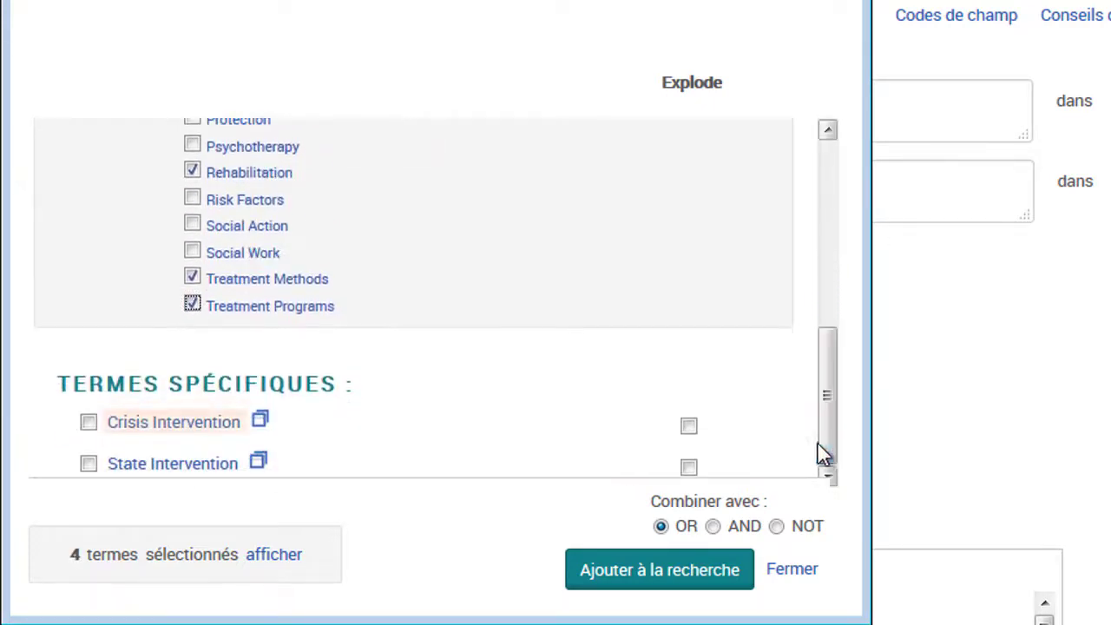
click(89, 424)
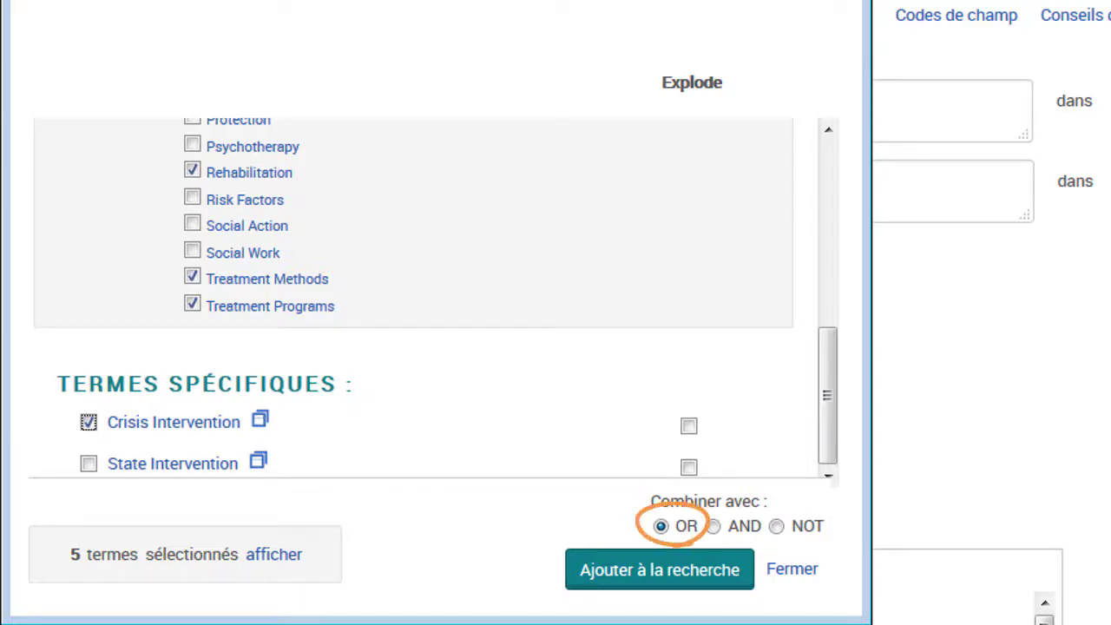
click(602, 569)
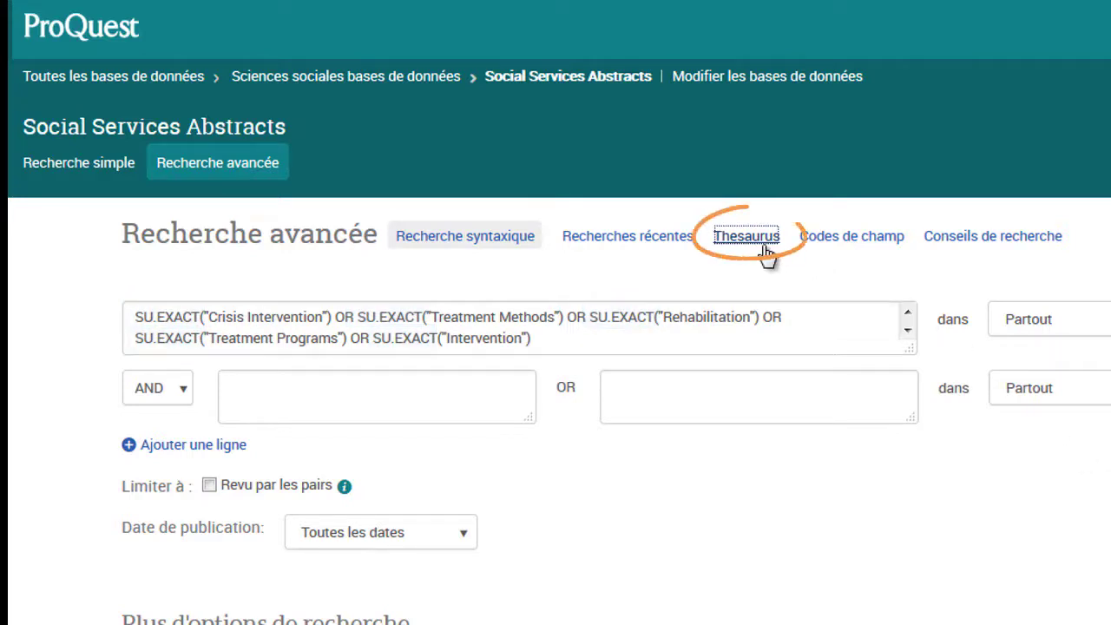
- Reopen the thesaurus from the advanced search form and search it for terms containing "victim"
click(748, 236)
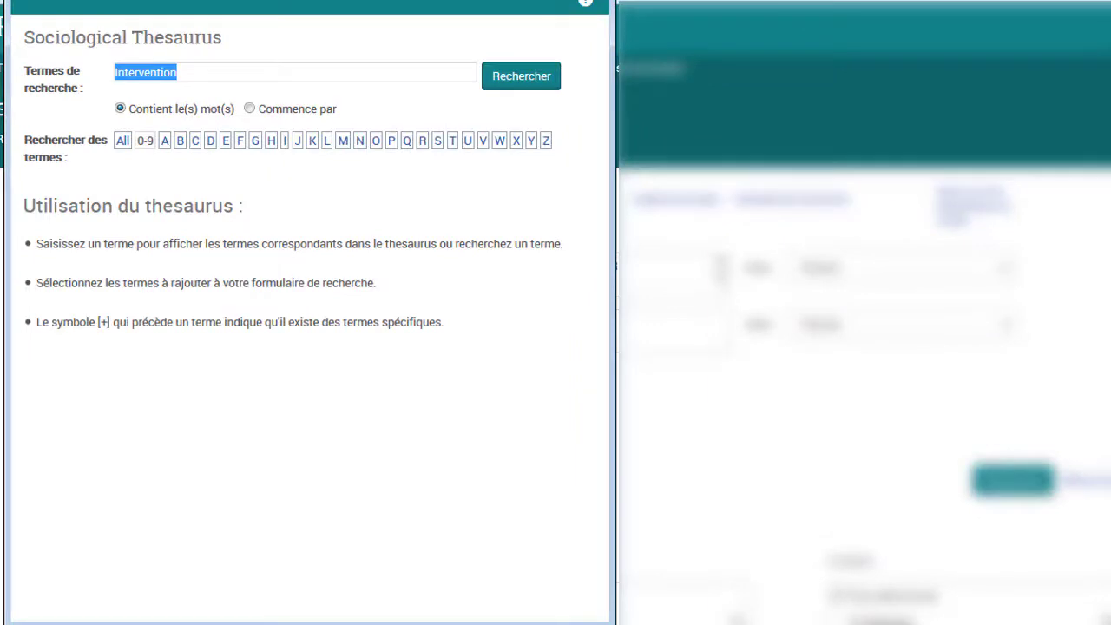
text(victim)
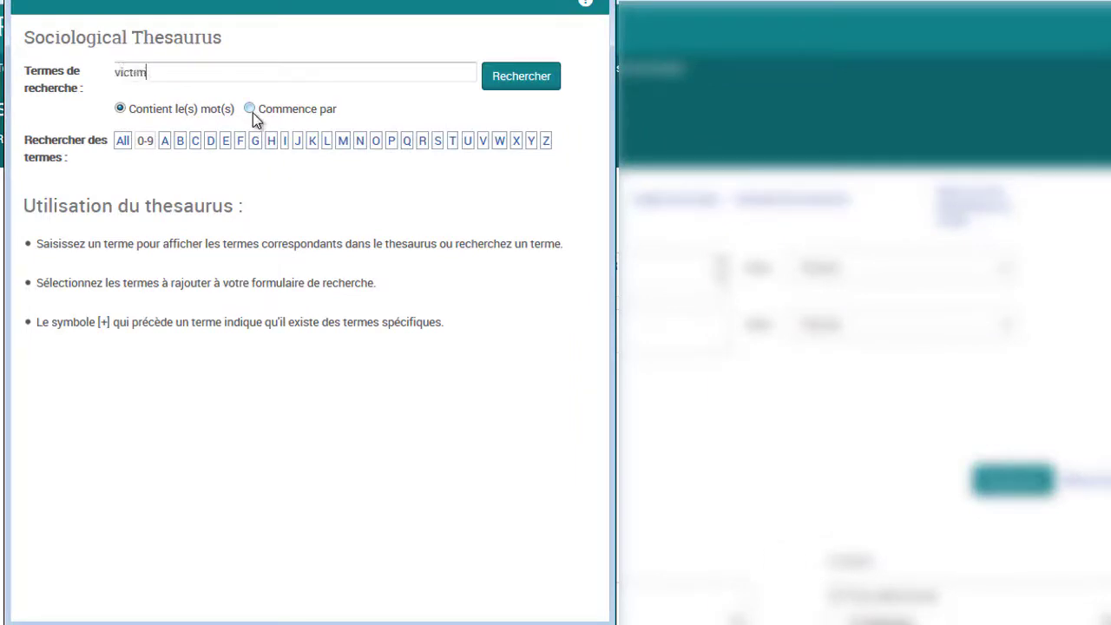
click(521, 75)
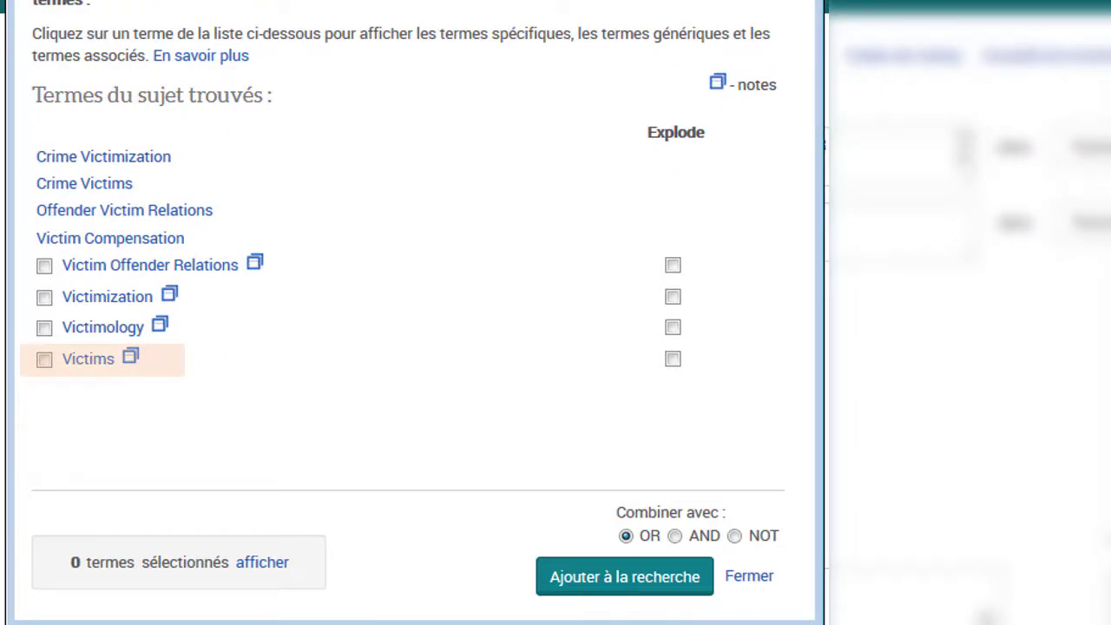
- Display the notes for the term Victims, select that term and add it to the search
click(130, 359)
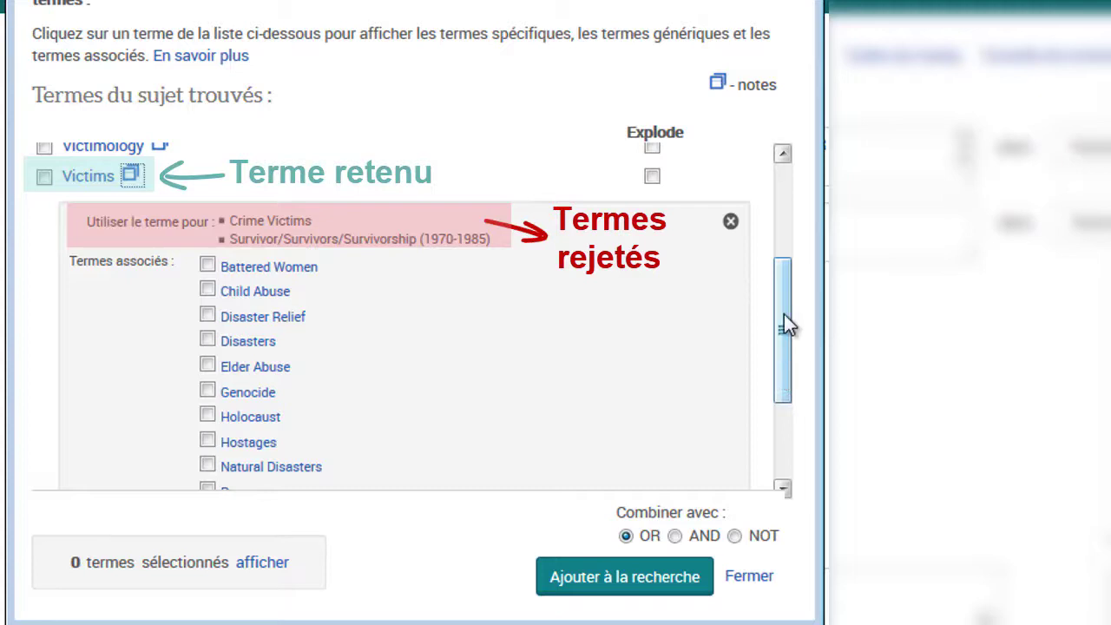
mouse_move(783, 315)
mouse_down()
mouse_move(791, 385)
mouse_move(801, 297)
mouse_up()
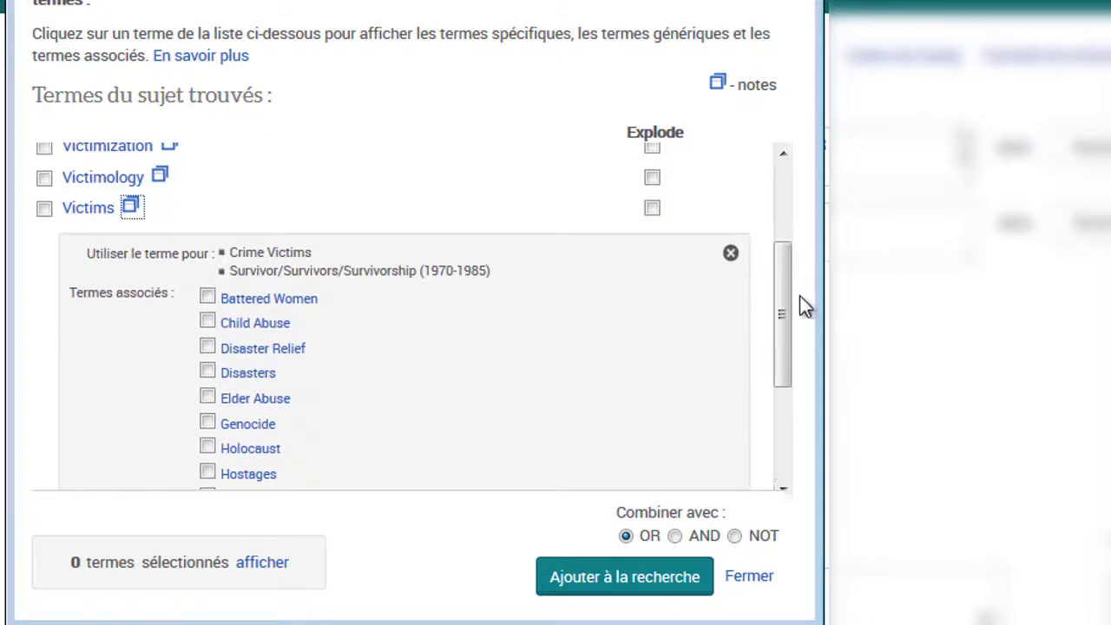
click(44, 209)
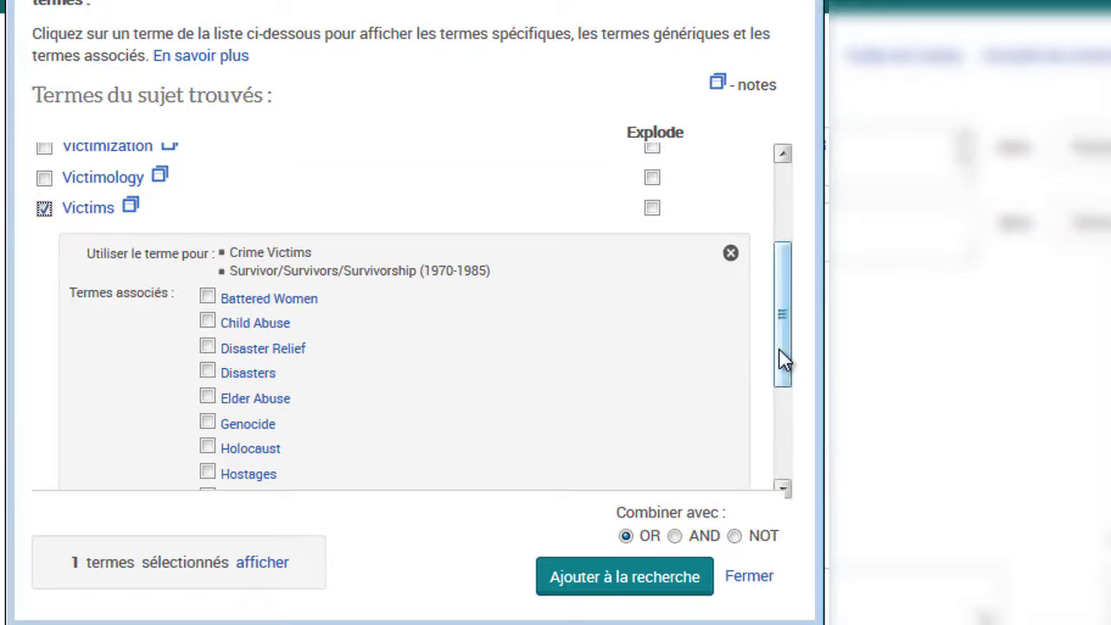
click(624, 587)
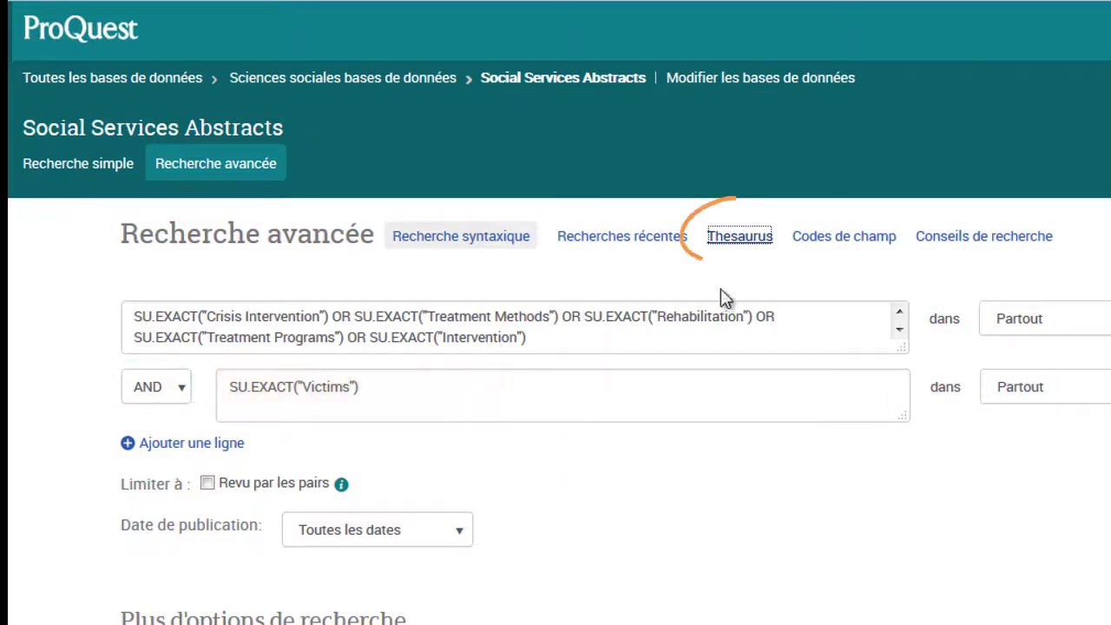
- Reopen the thesaurus from the advanced search form and search it for "conjugal violence"
click(736, 251)
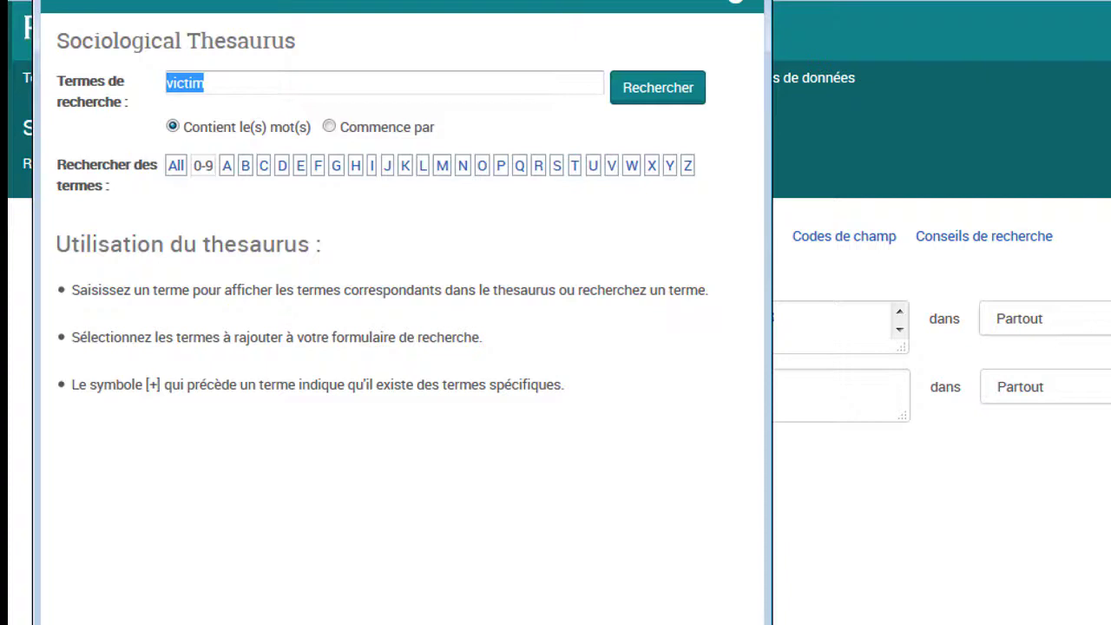
key(BackSpace)
text(conjugal violence)
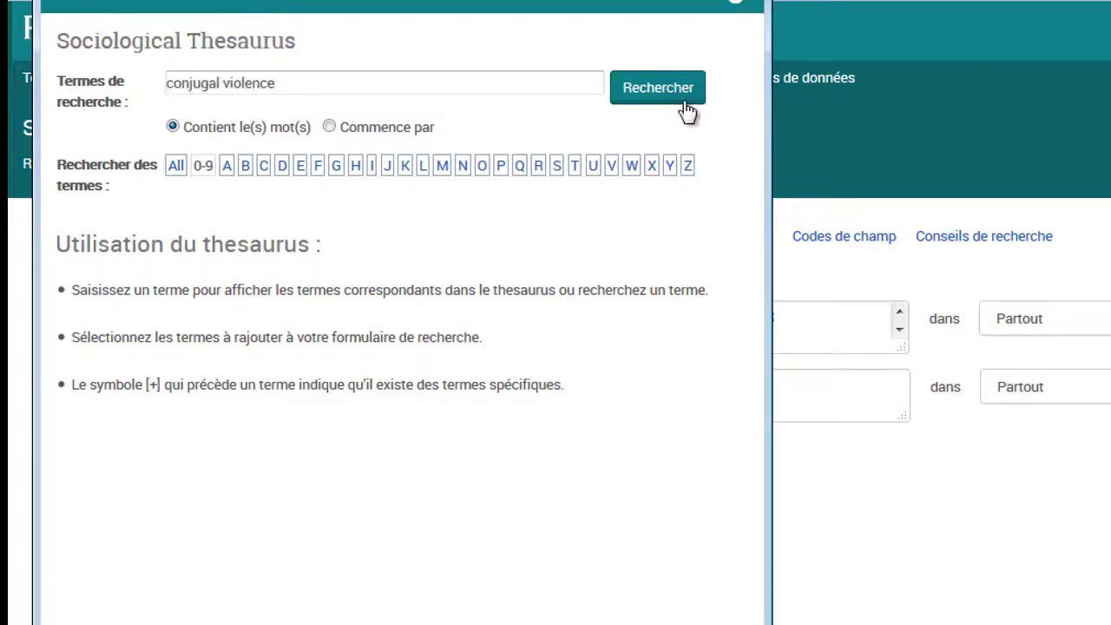
click(688, 110)
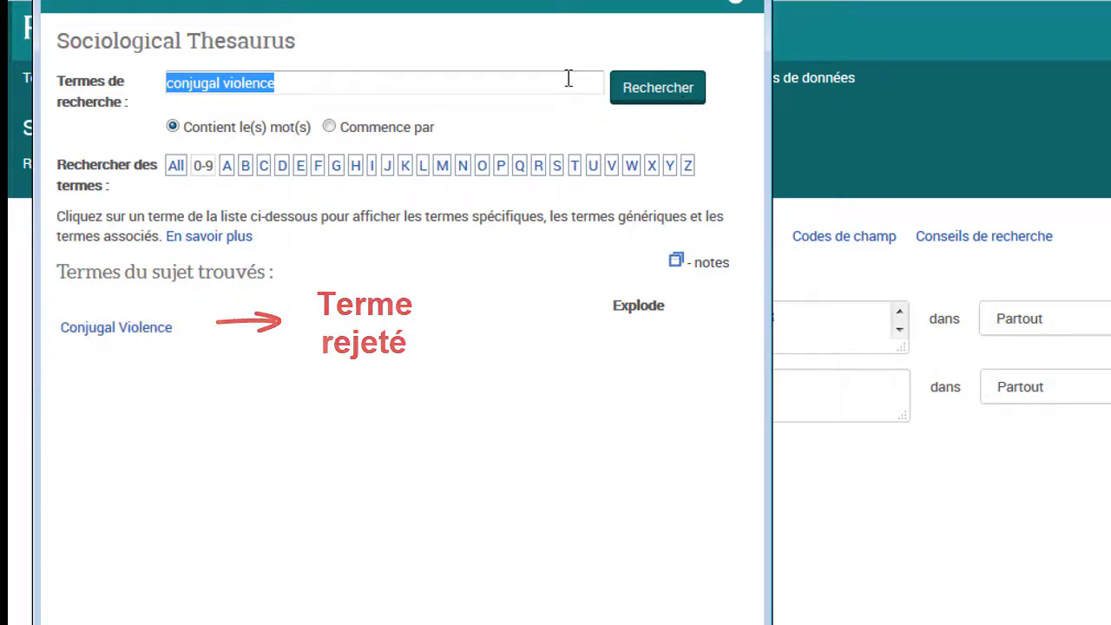
- Follow Conjugal Violence to its preferred term Family Violence, display that term's notes and select it
click(113, 329)
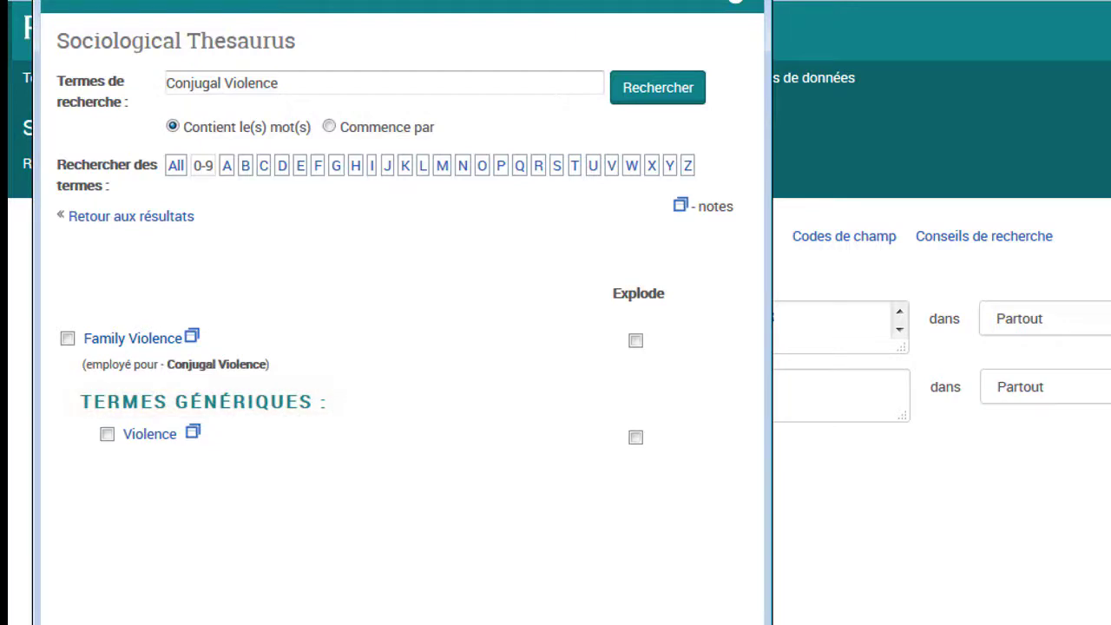
click(191, 337)
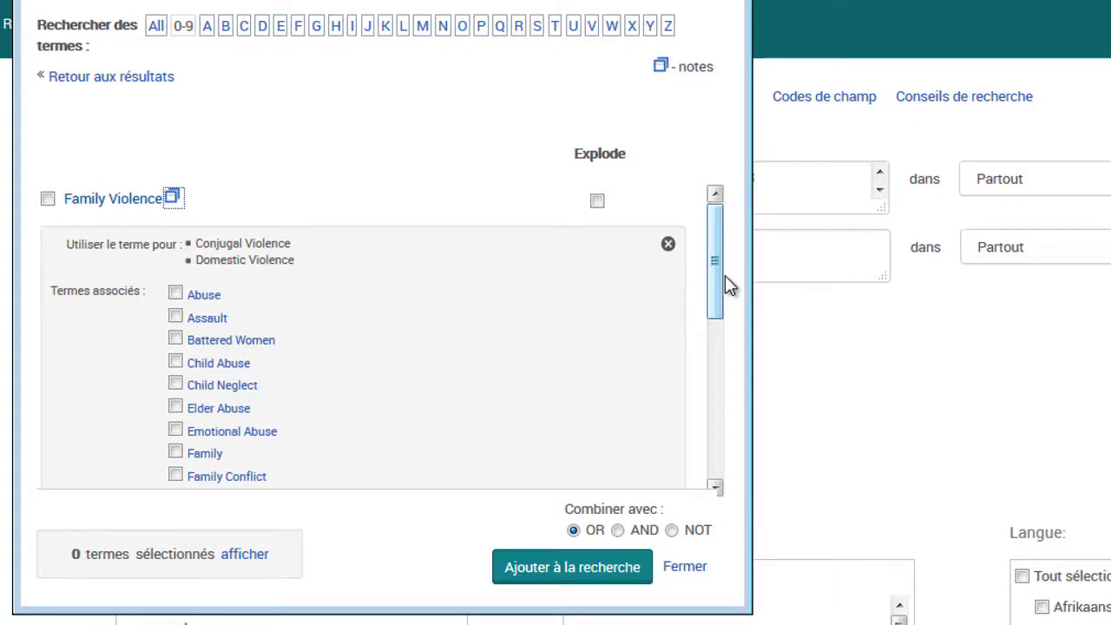
click(48, 196)
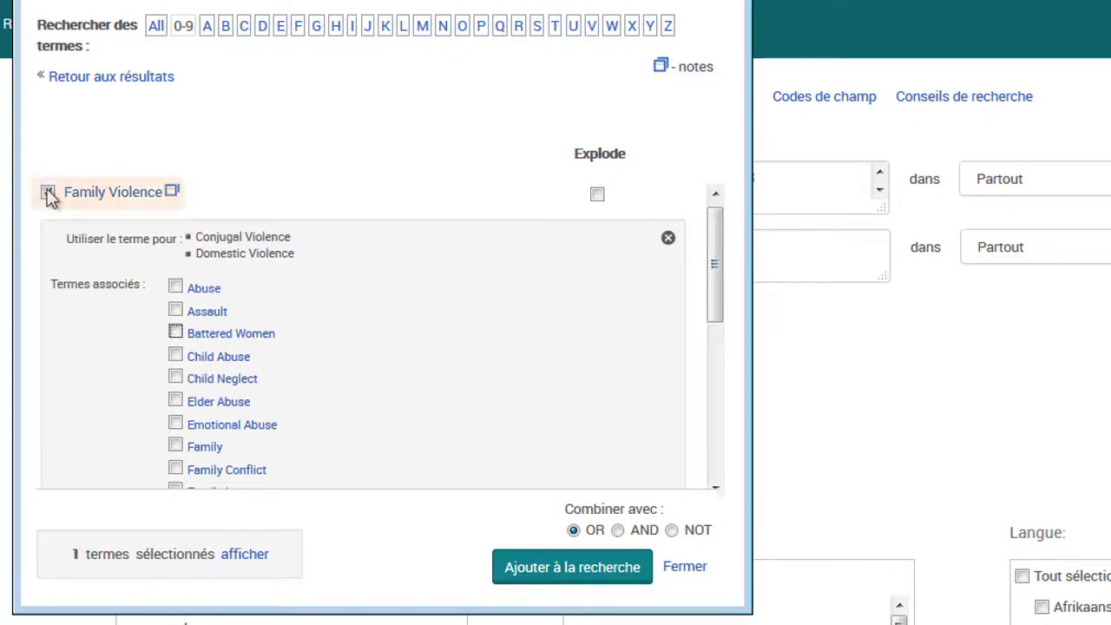
- Select the related terms Battered Women, Partner Abuse and Spouse Abuse, and add all selected terms to the search combined with OR
click(175, 332)
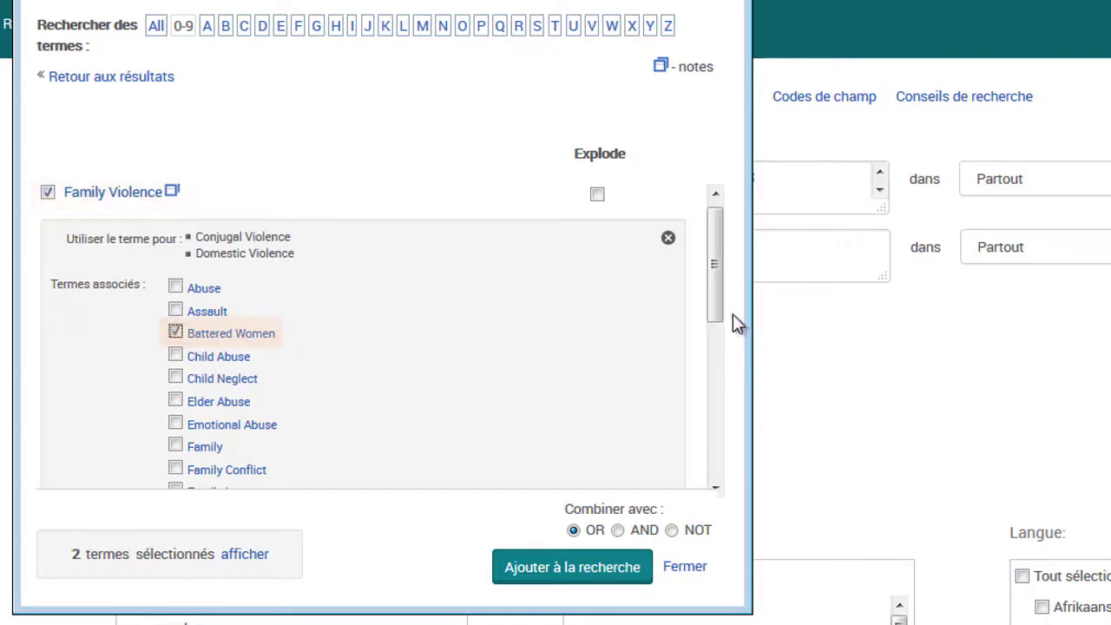
drag(717, 313, 717, 410)
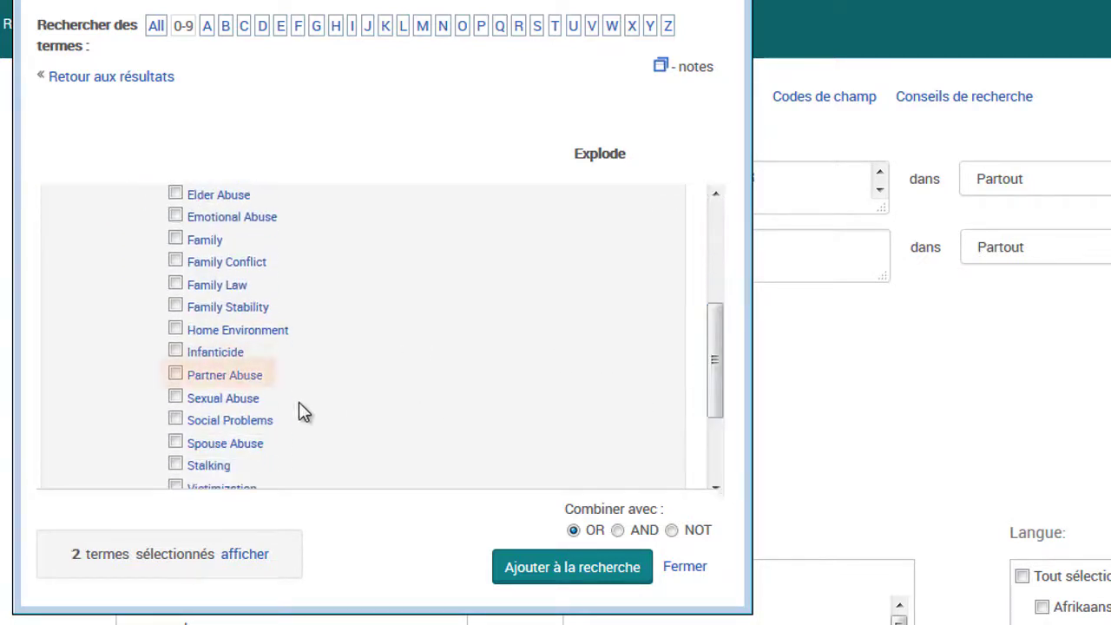
click(175, 375)
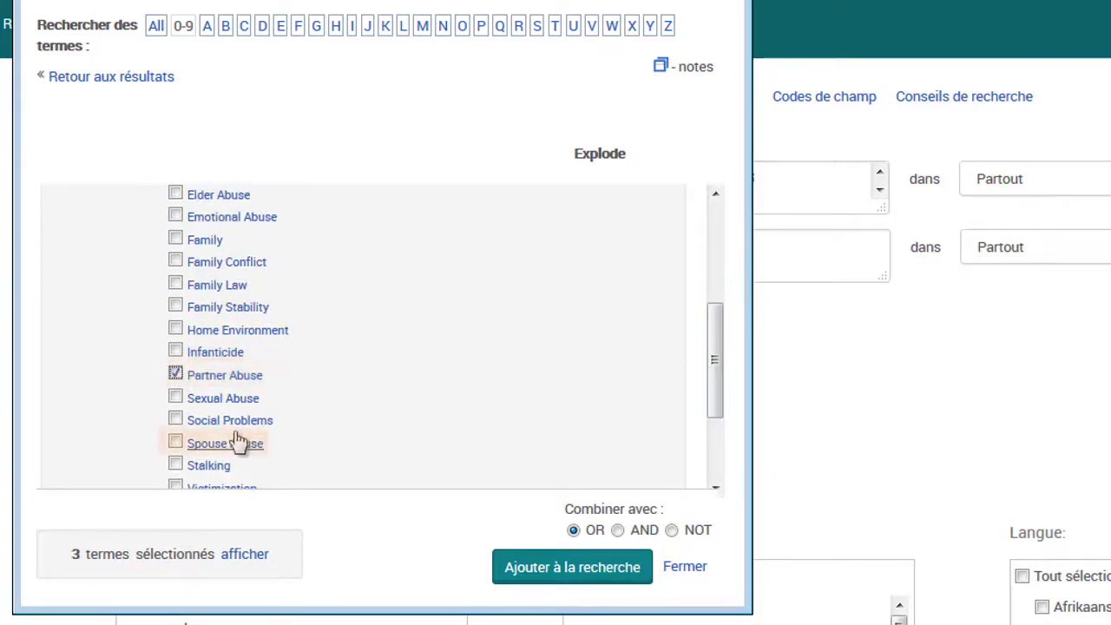
click(176, 442)
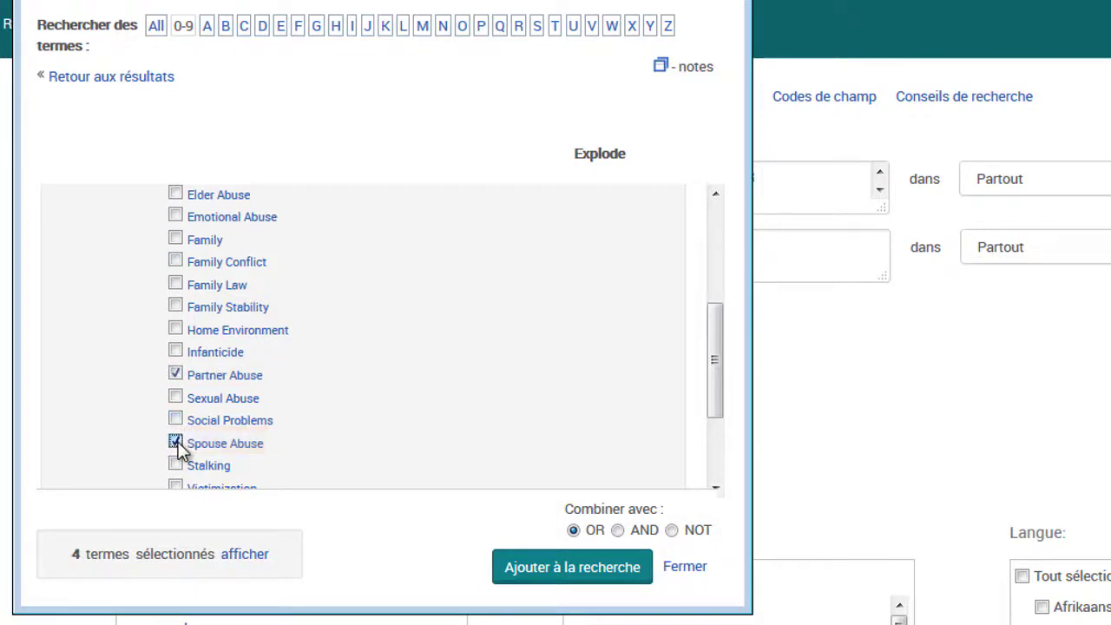
click(577, 584)
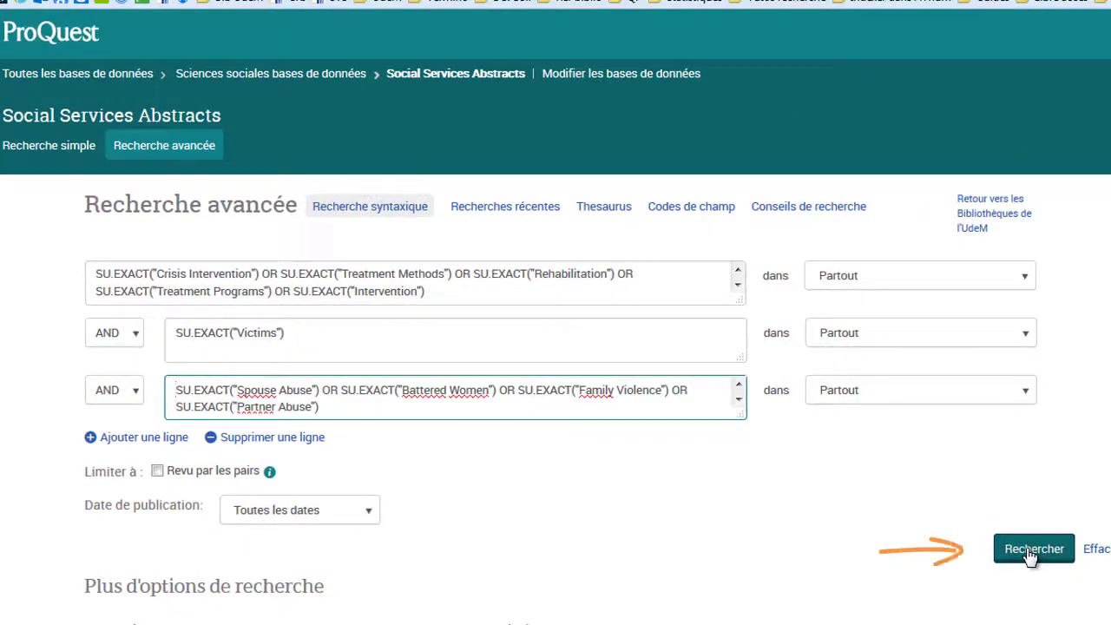
- Run the subject-term search and restrict its results to the source type Publications académiques and publication dates from 2005 to 2016
click(1032, 552)
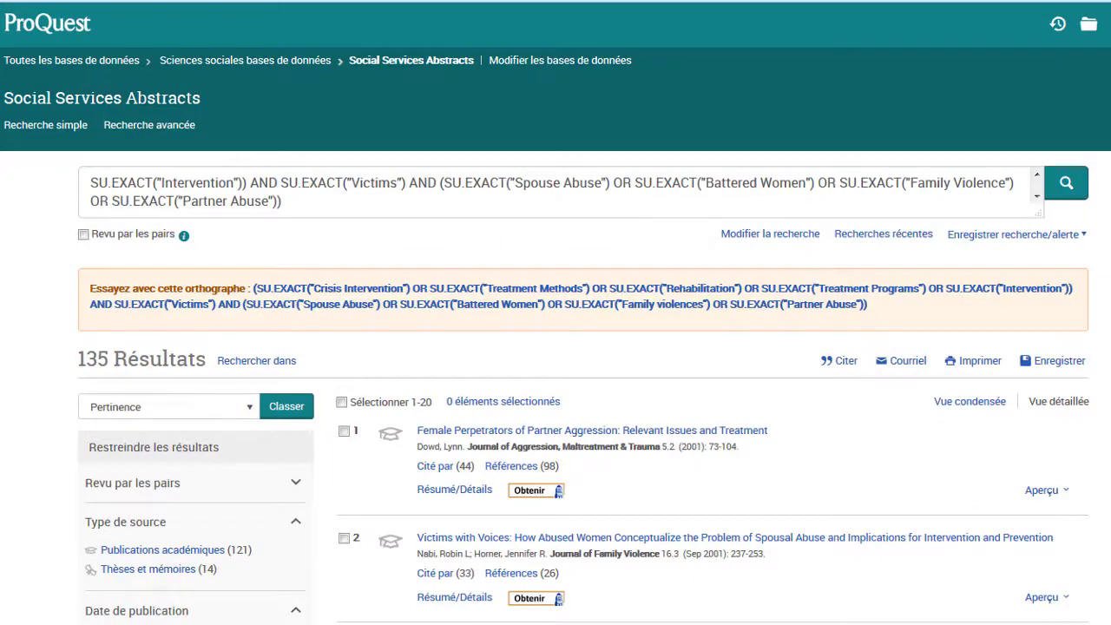
scroll(555, 347, down, 4)
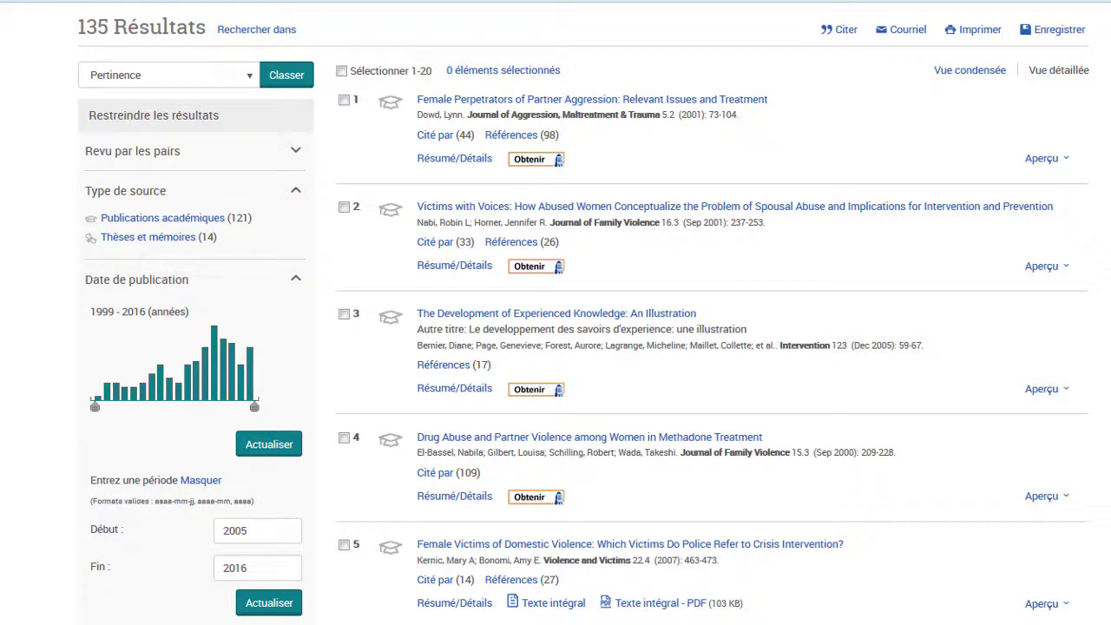
click(171, 221)
scroll(556, 347, down, 3)
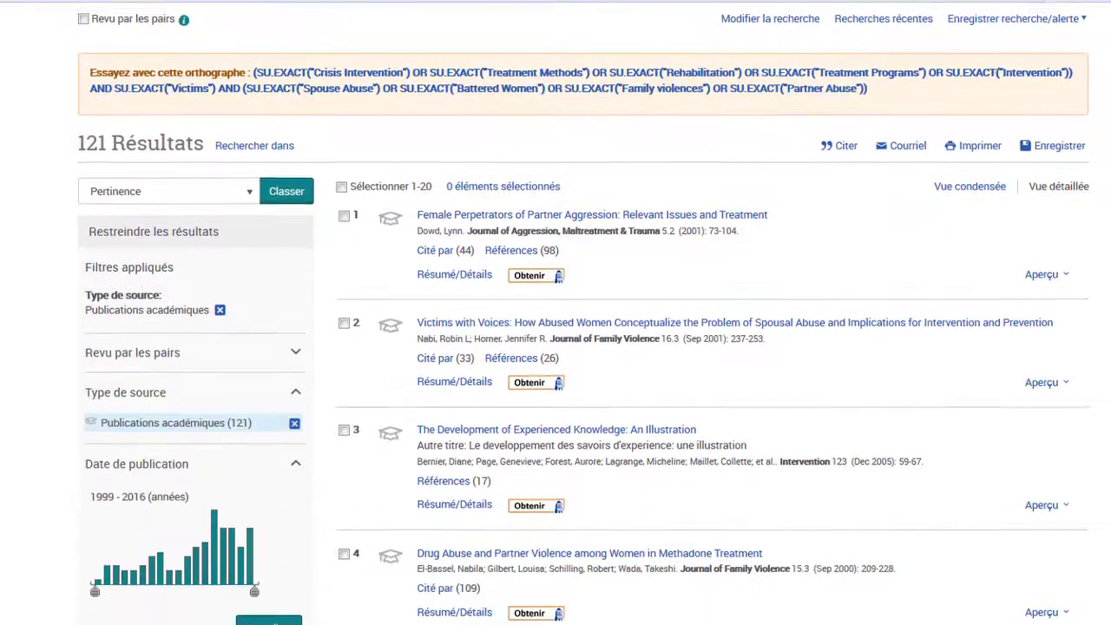
scroll(599, 417, down, 2)
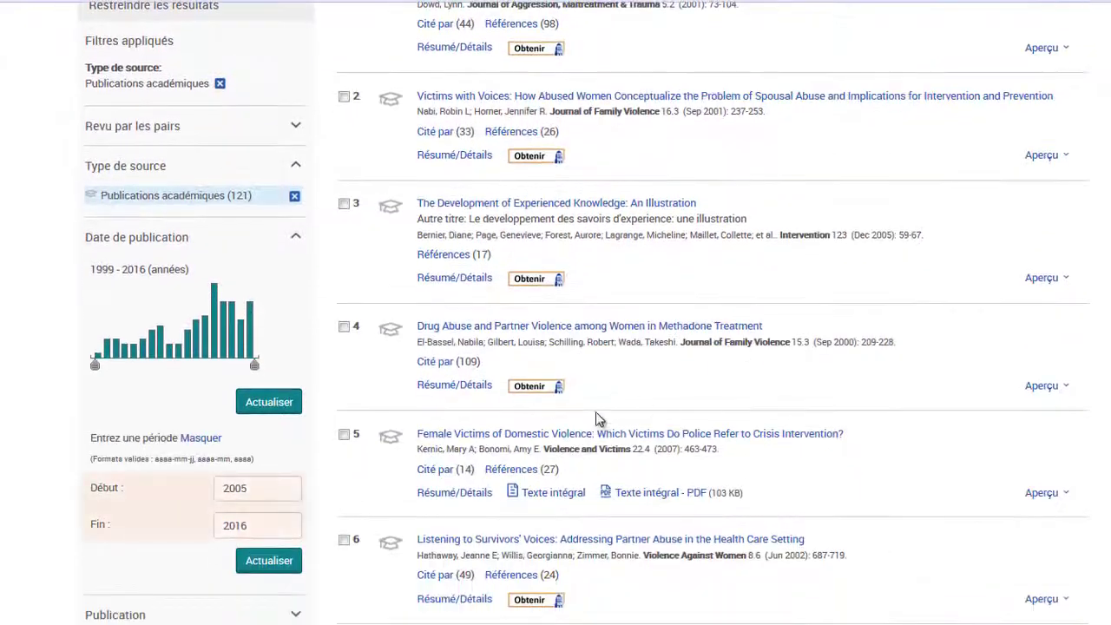
click(269, 562)
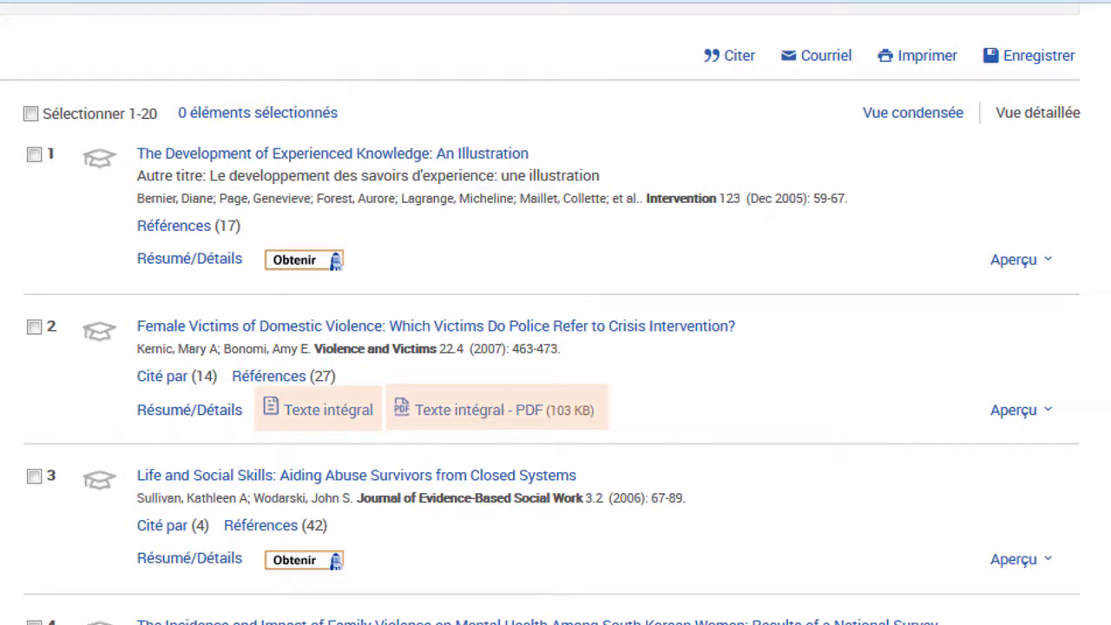
- Select the first three results in the list and open the citation function for them
click(308, 424)
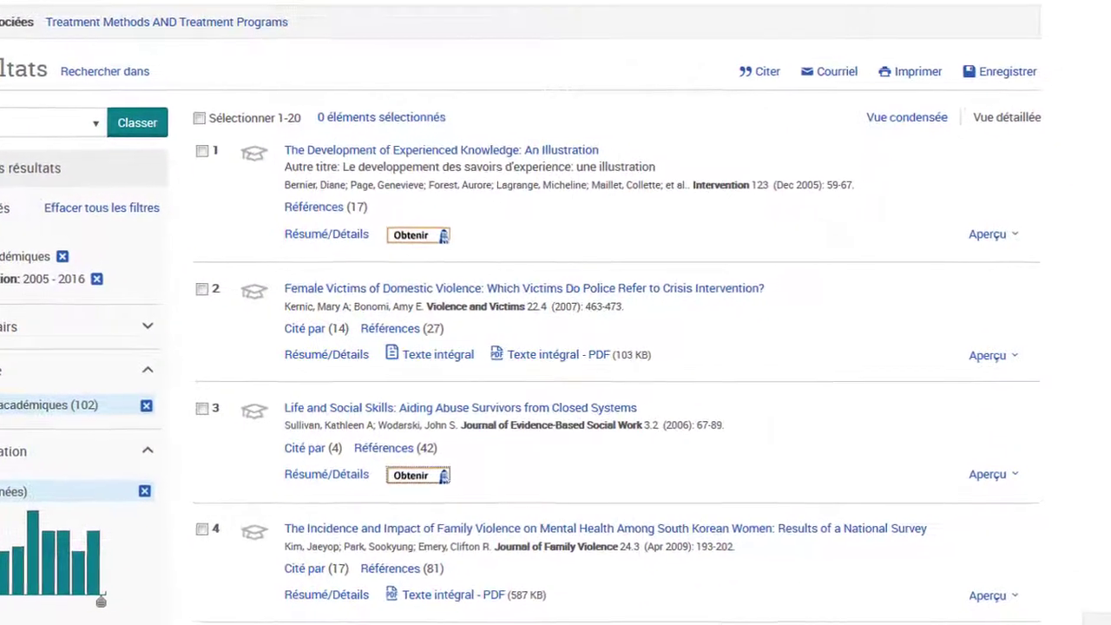
click(145, 141)
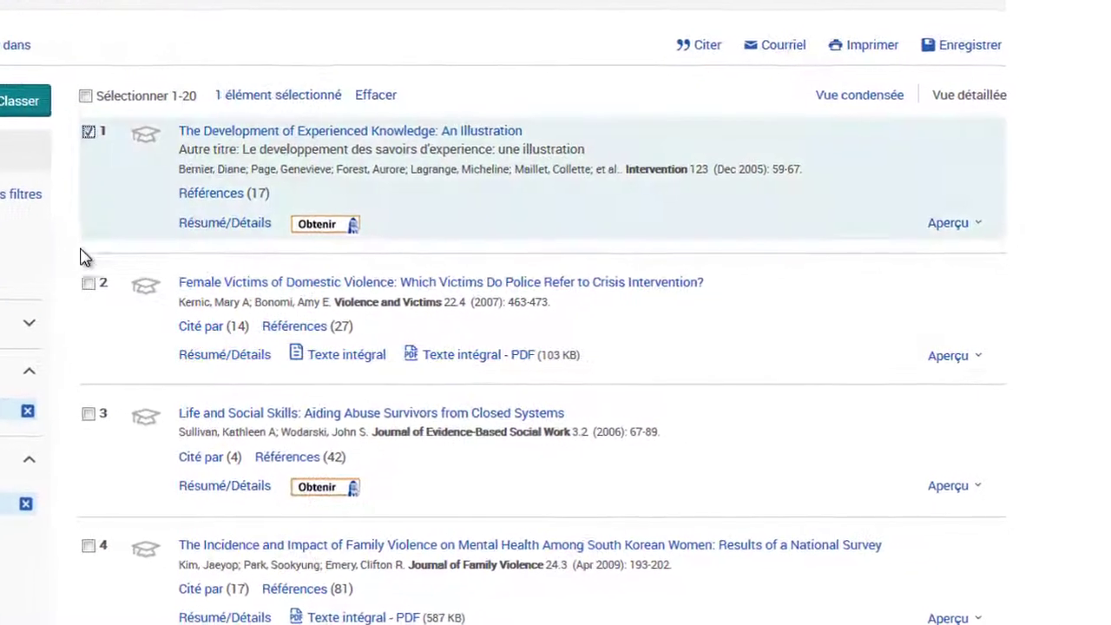
click(145, 286)
click(64, 416)
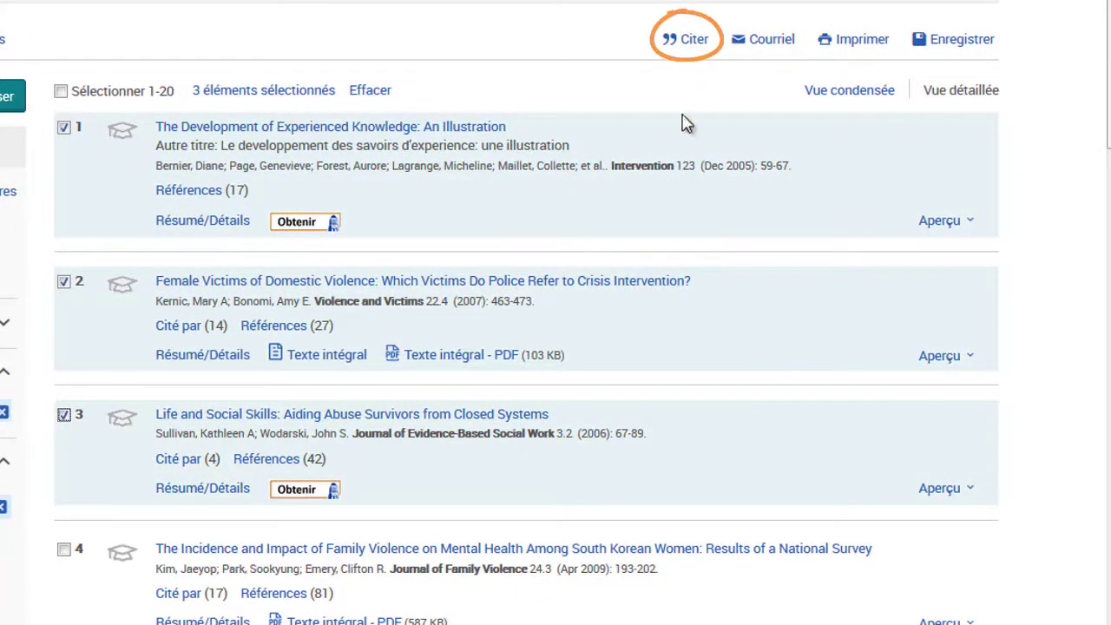
click(687, 40)
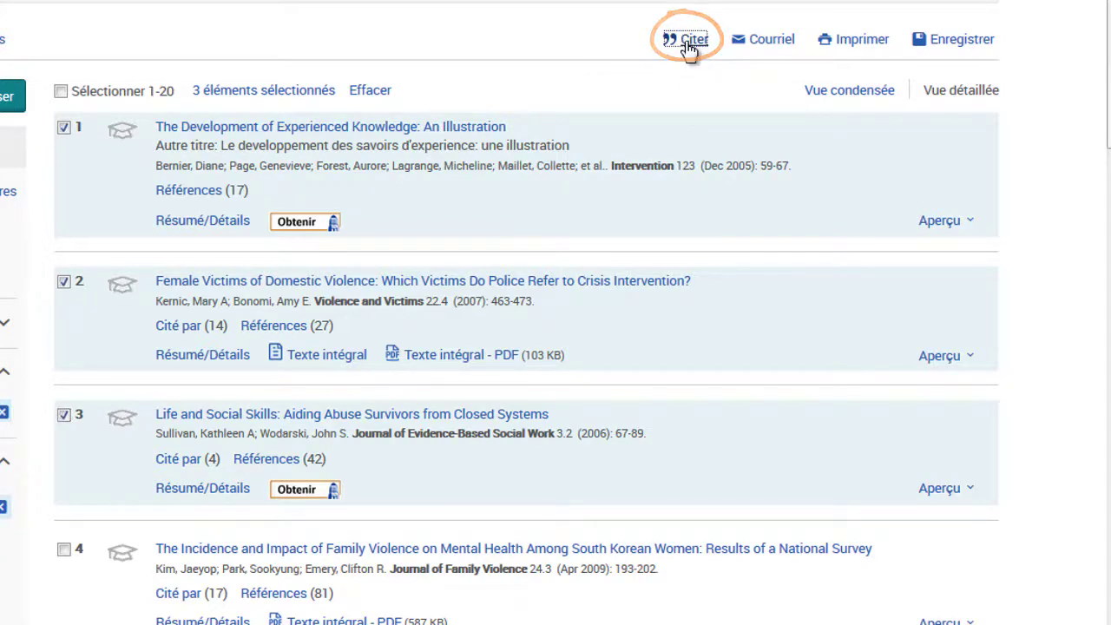